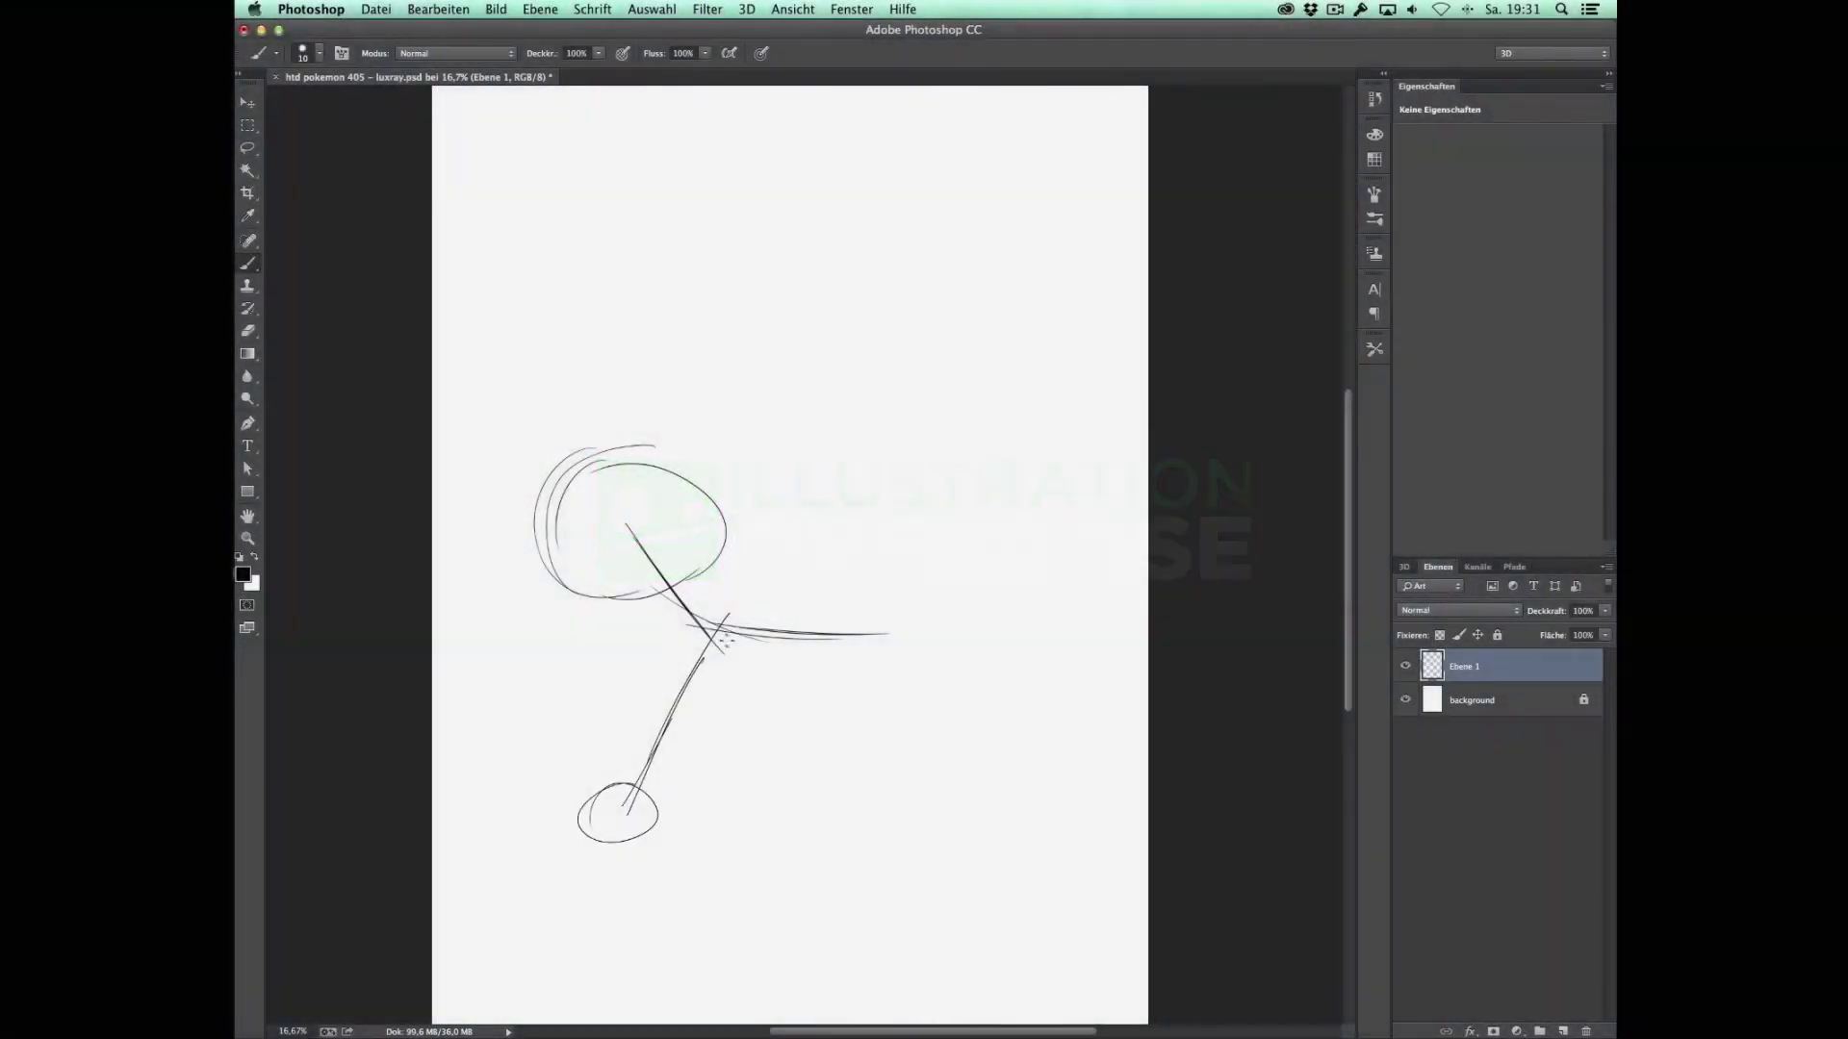
# Step: Sketch the second front leg, a hind leg and both of their paws
pyautogui.moveTo(722, 664); pyautogui.dragTo(702, 789)
pyautogui.moveTo(674, 784); pyautogui.dragTo(736, 798)
pyautogui.moveTo(847, 620); pyautogui.dragTo(952, 799)
pyautogui.moveTo(900, 808); pyautogui.dragTo(977, 799)
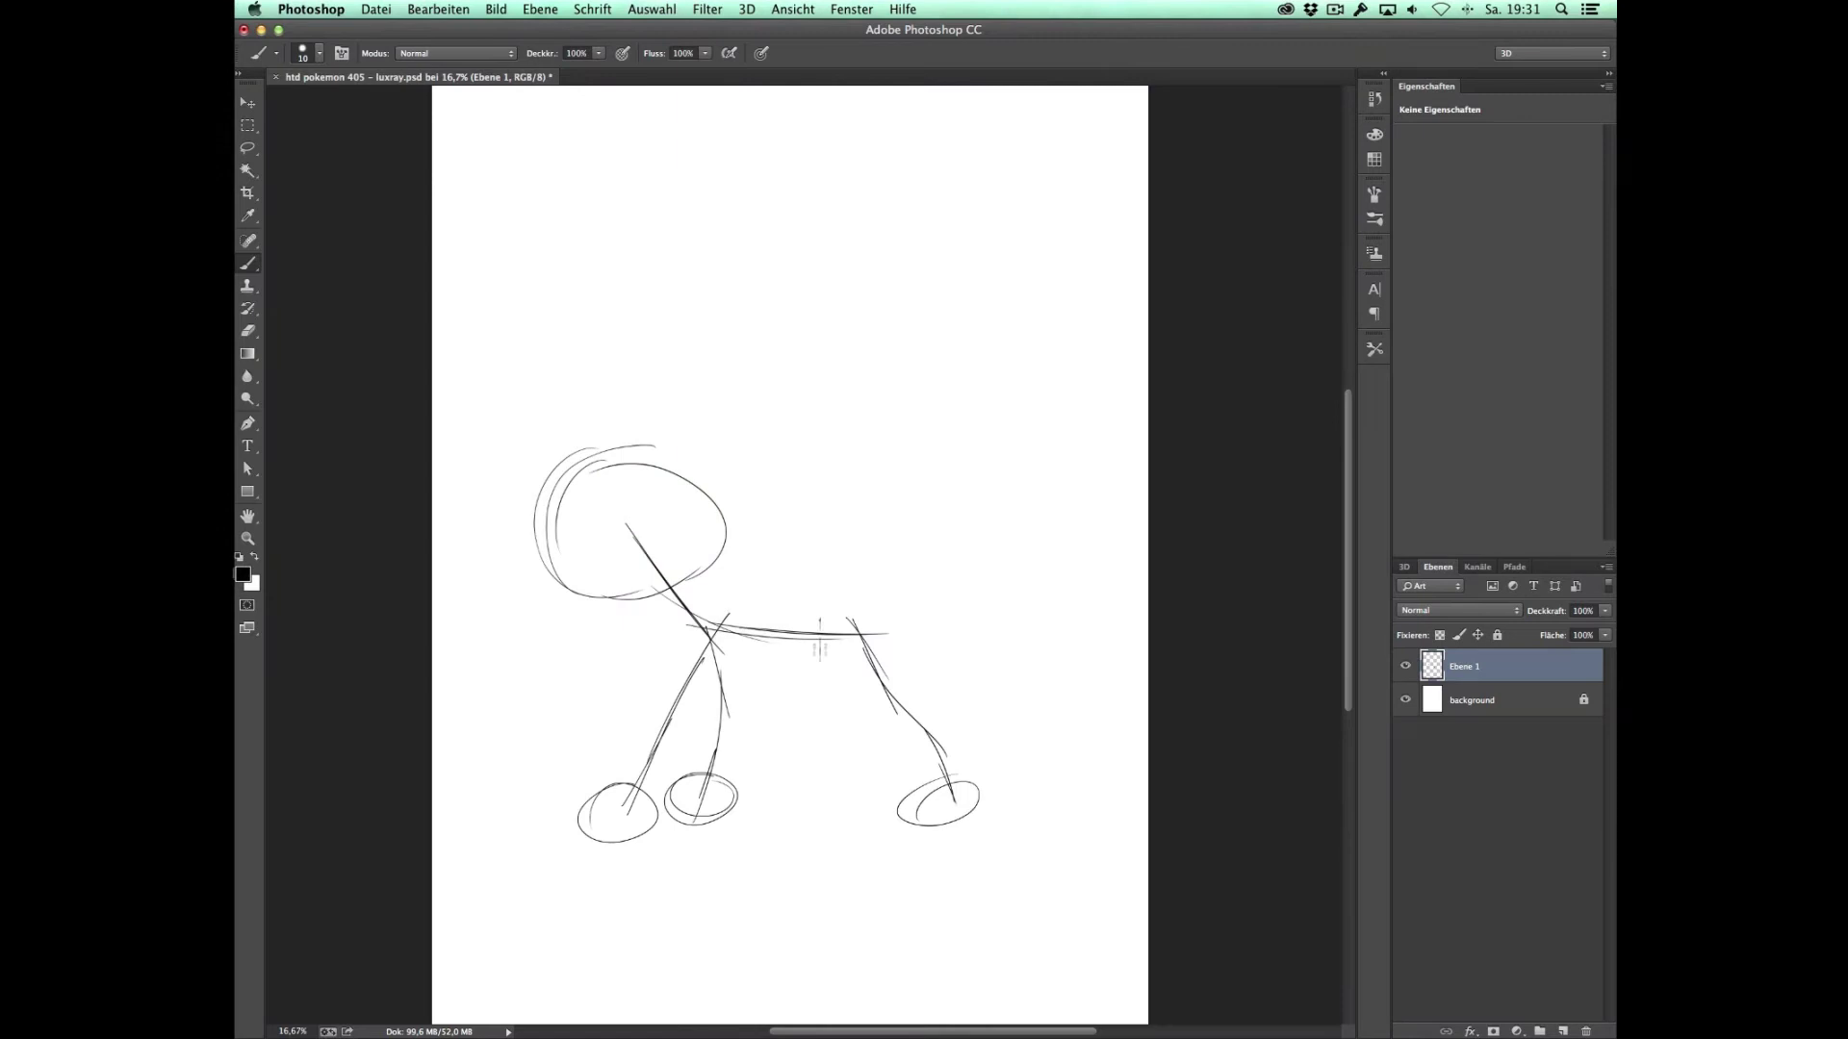
# Step: Sketch the chest, belly and hindquarter outlines, fade Ebene 1 and add layer Ebene 2
pyautogui.moveTo(631, 587); pyautogui.dragTo(673, 674)
pyautogui.moveTo(695, 547)
pyautogui.mouseDown()
pyautogui.moveTo(909, 608)
pyautogui.moveTo(785, 674)
pyautogui.mouseUp()
pyautogui.moveTo(679, 650); pyautogui.dragTo(611, 823)
pyautogui.moveTo(751, 636); pyautogui.dragTo(717, 818)
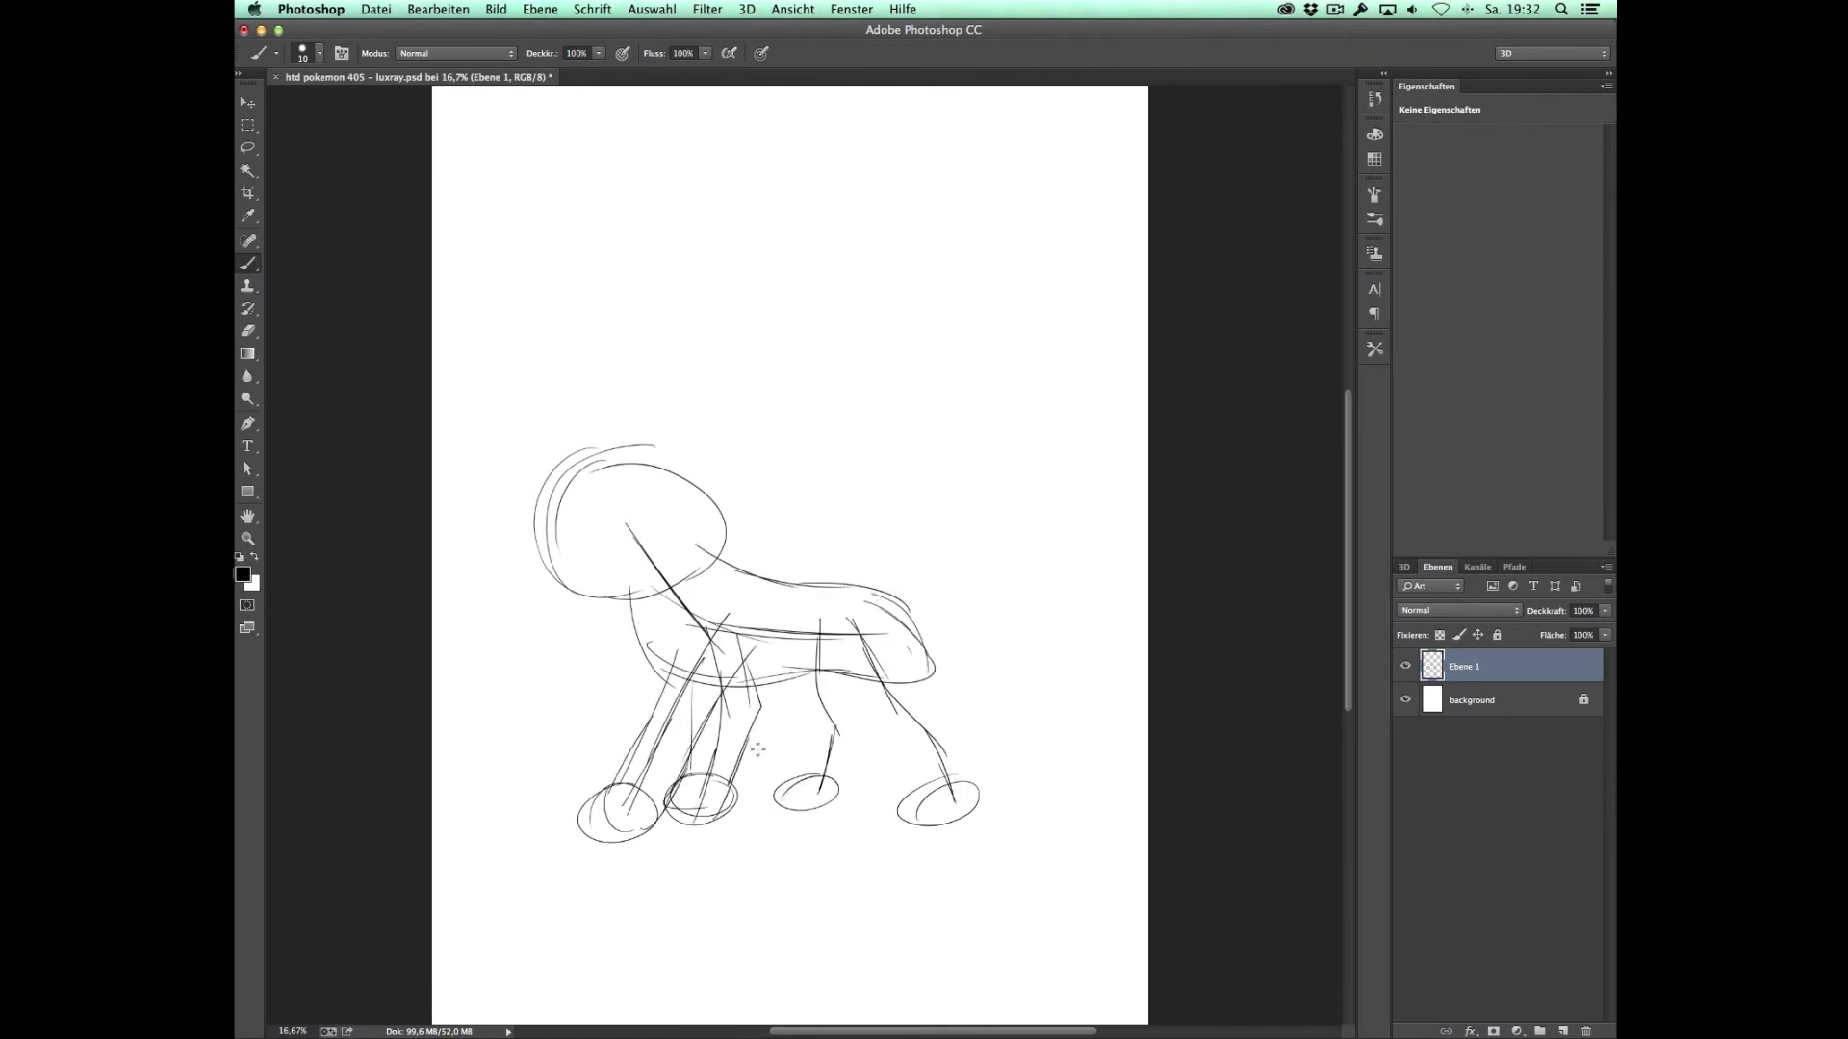
pyautogui.moveTo(1603, 617); pyautogui.dragTo(1540, 624)
pyautogui.hotkey('ctrl', 'shift', 'alt', 'n')
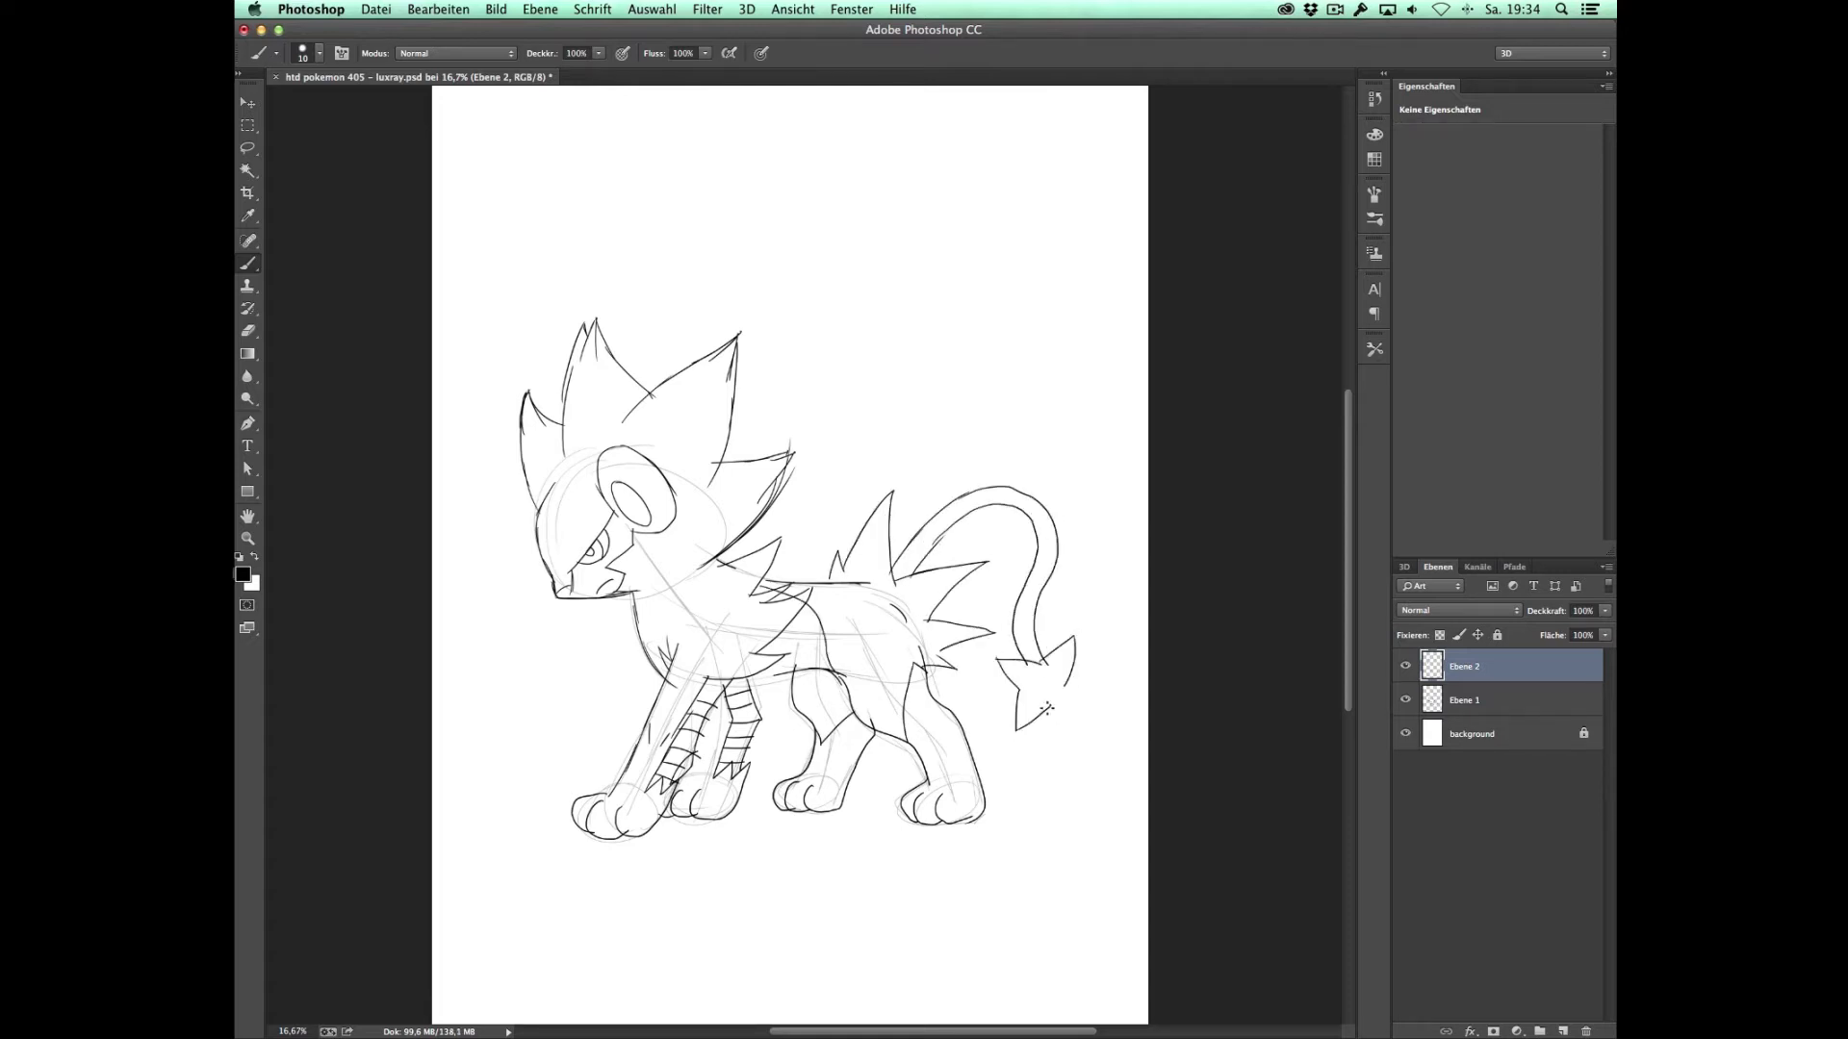
# Step: Delete the stick-figure rough layer Ebene 1, zoom in and enlarge the brush to 14
pyautogui.rightClick(1473, 666)
pyautogui.click(1252, 674)
pyautogui.scroll(3, 560, 517)
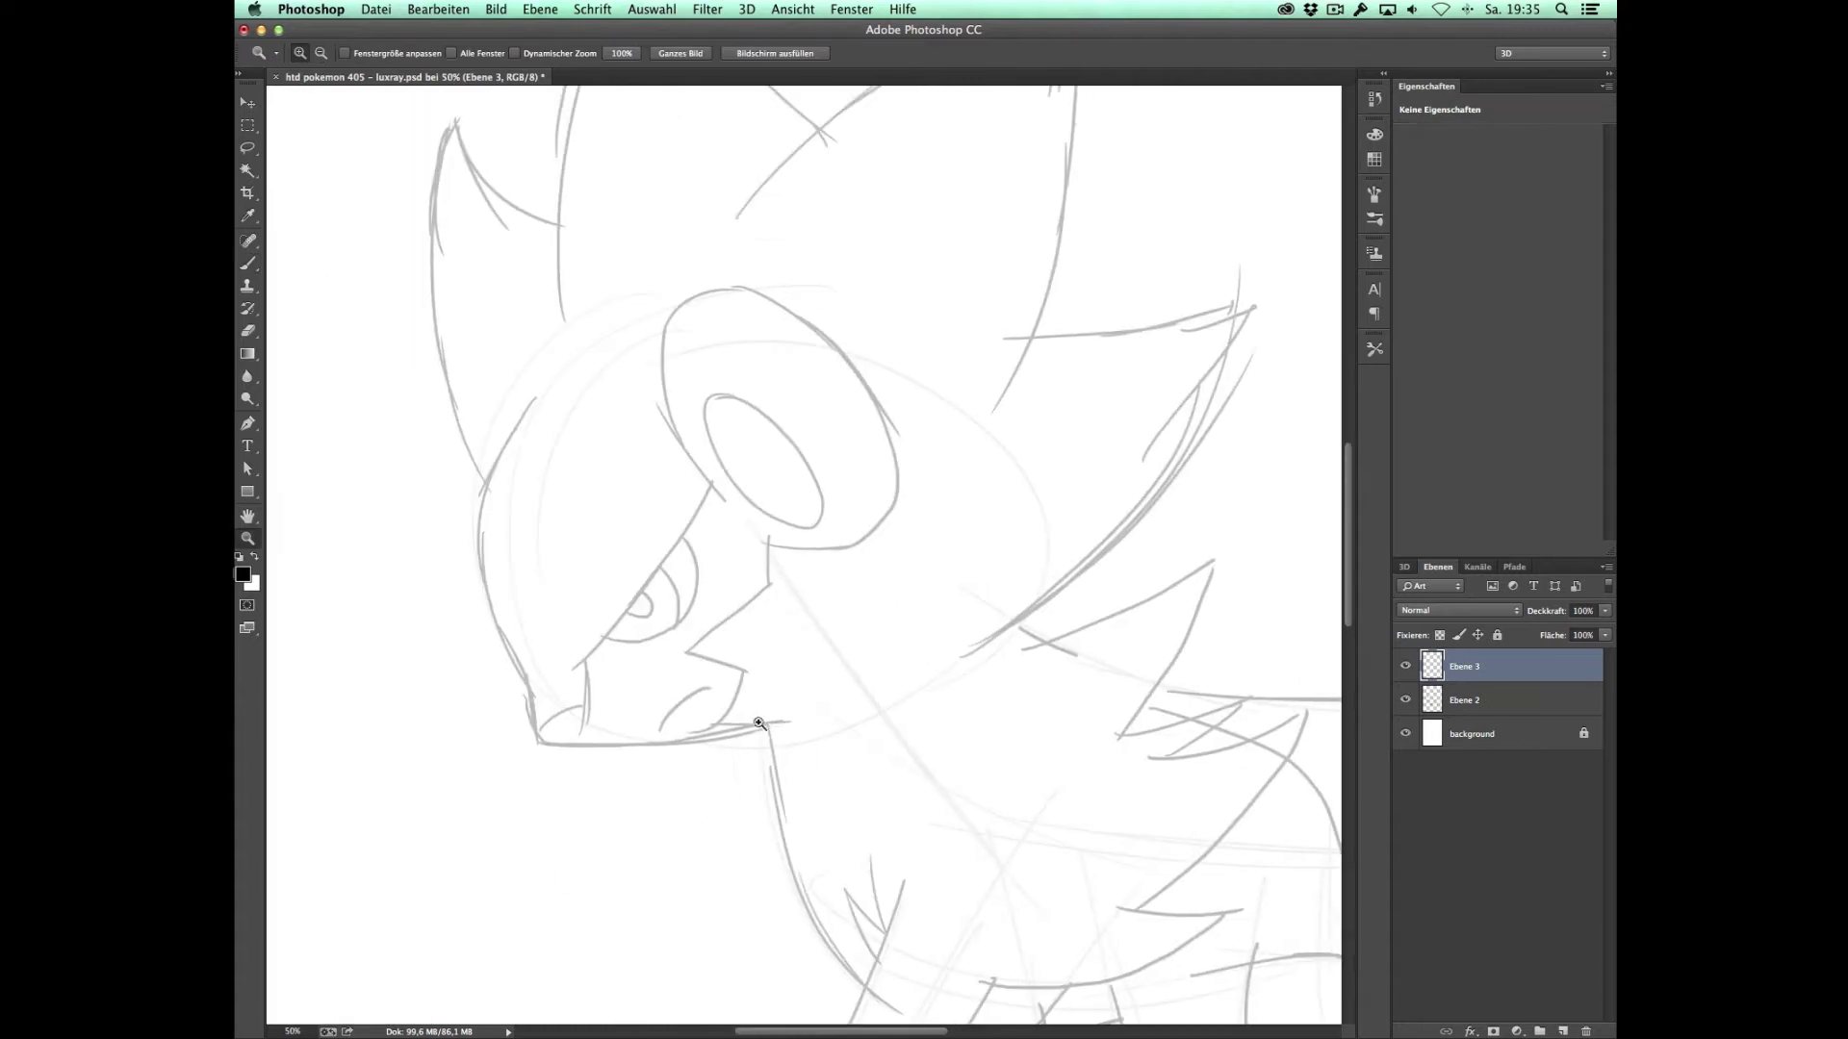
pyautogui.press(']')
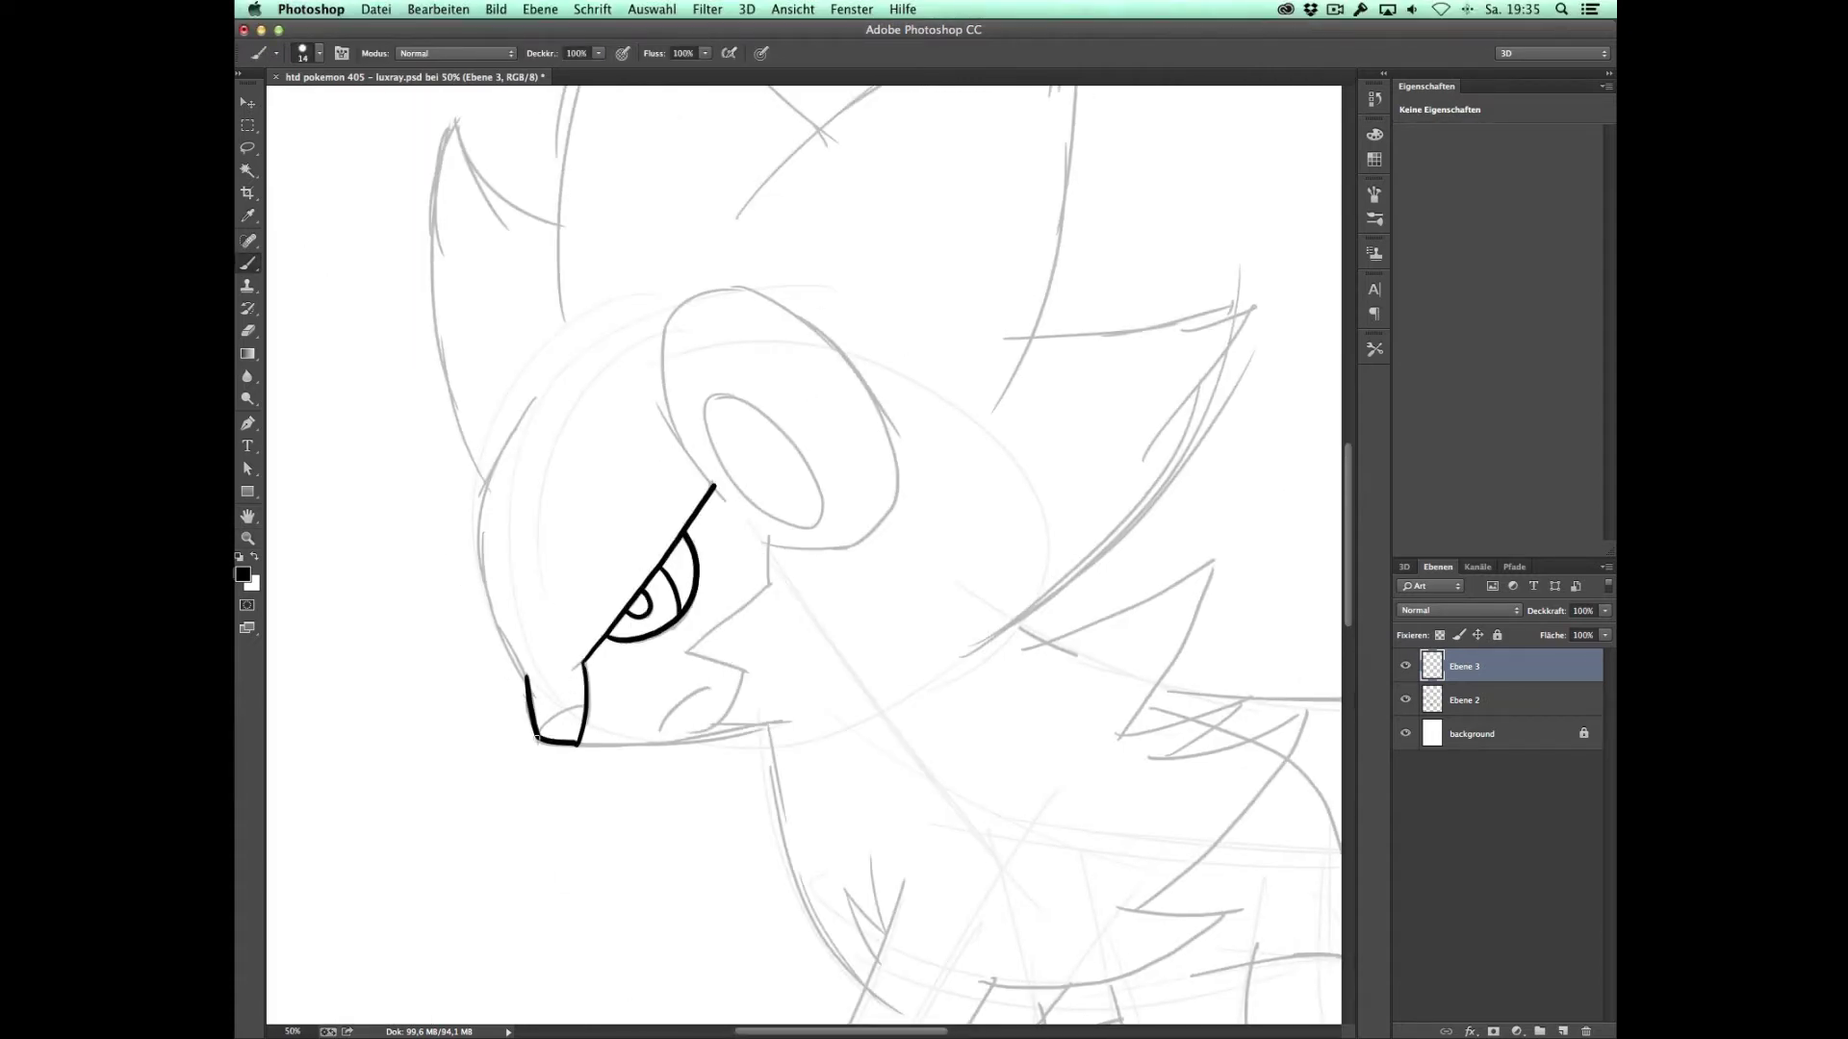
pyautogui.rightClick(820, 616)
# Step: At brush size 16, ink the brow, snout, cheek zigzag and an ear with its inner oval
pyautogui.moveTo(536, 395); pyautogui.dragTo(522, 685)
pyautogui.rightClick(529, 685)
pyautogui.moveTo(769, 599); pyautogui.dragTo(726, 615)
pyautogui.moveTo(723, 558); pyautogui.dragTo(659, 751)
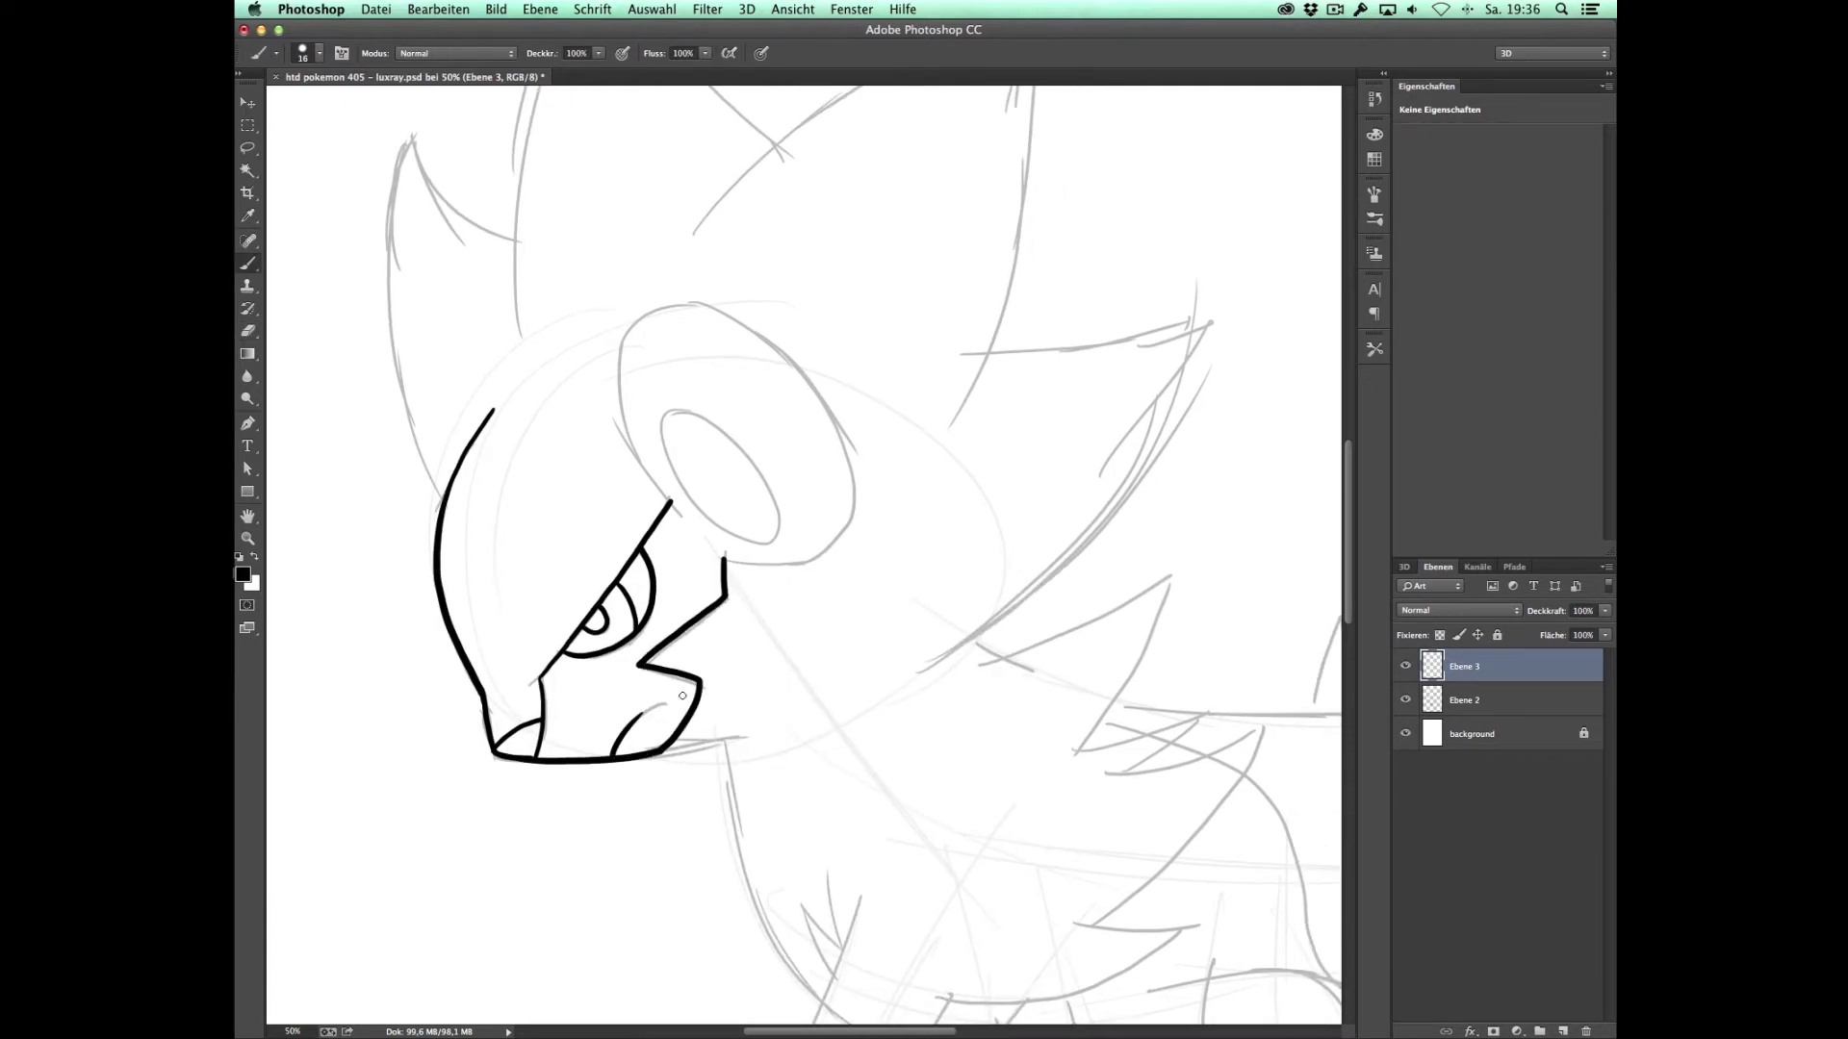
pyautogui.moveTo(626, 385); pyautogui.dragTo(723, 561)
pyautogui.moveTo(674, 412); pyautogui.dragTo(684, 416)
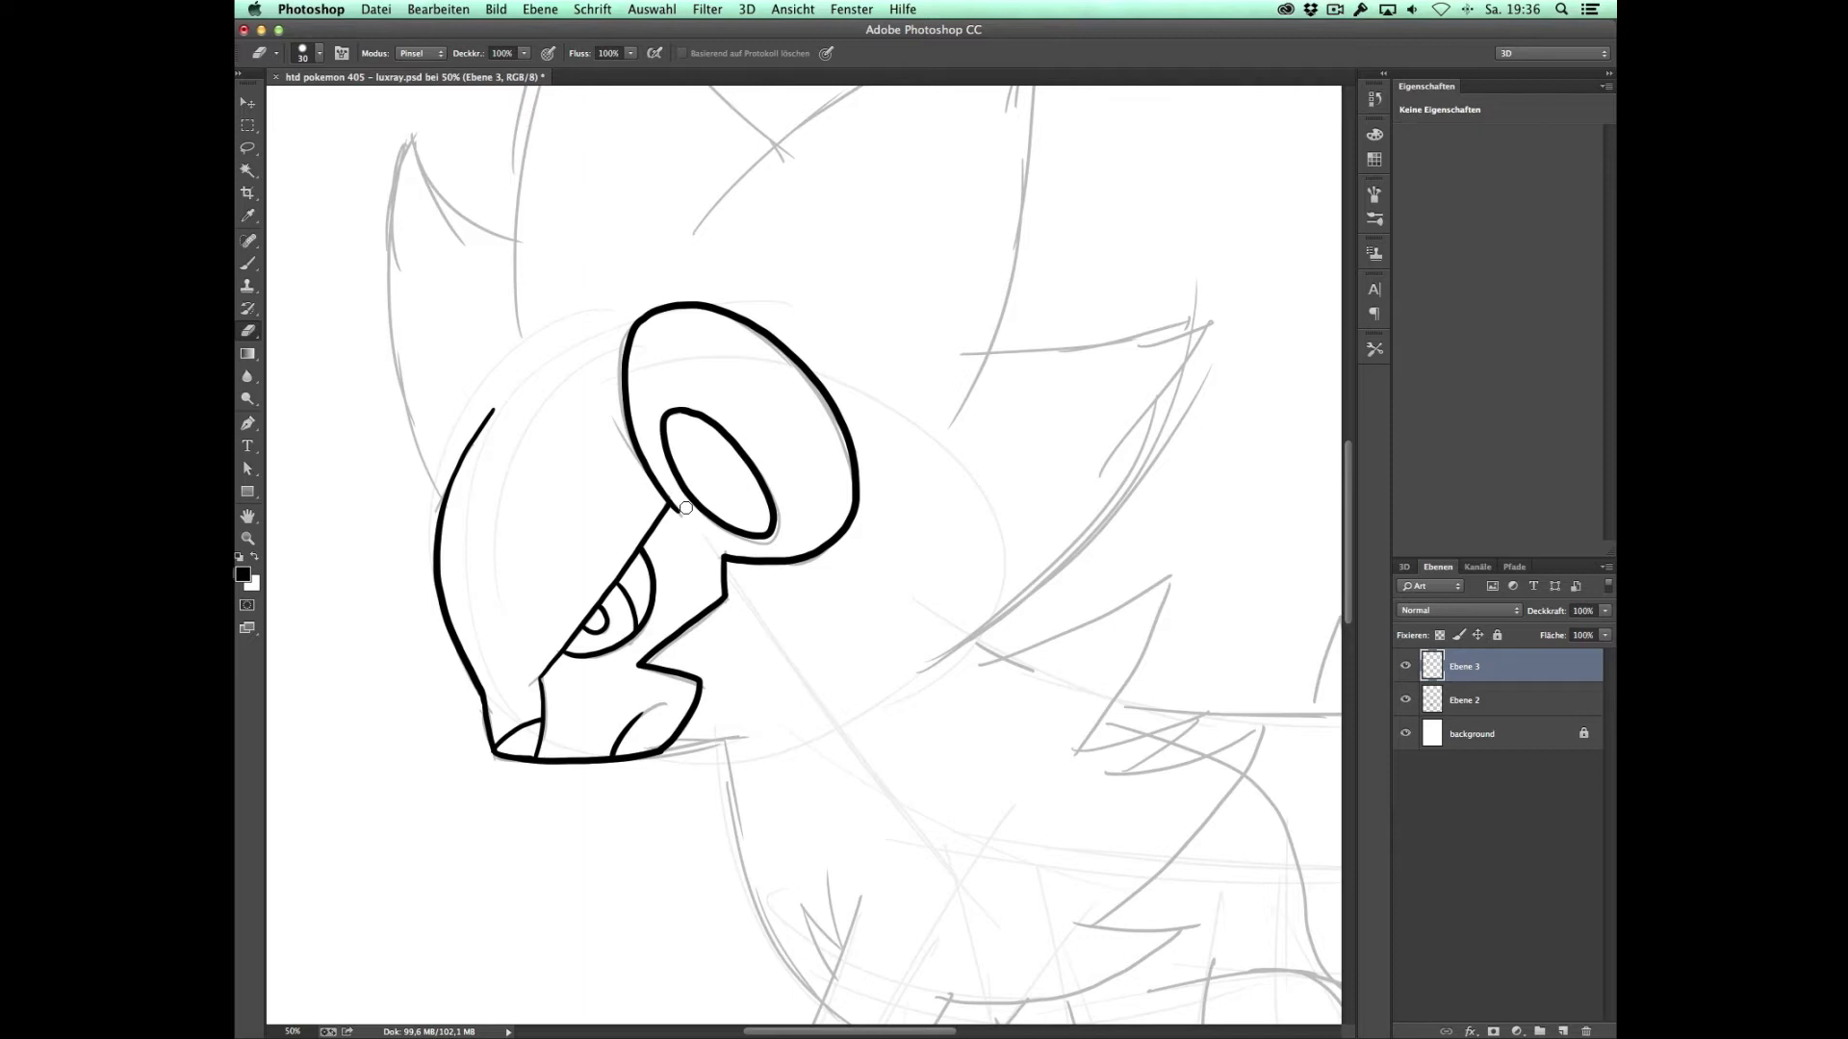
pyautogui.moveTo(647, 758); pyautogui.dragTo(647, 871)
# Step: Ink the left ear, the second ear's inner line and the slope up to the ear tip
pyautogui.moveTo(435, 608)
pyautogui.mouseDown()
pyautogui.moveTo(402, 279)
pyautogui.moveTo(409, 380)
pyautogui.mouseUp()
pyautogui.moveTo(409, 262); pyautogui.dragTo(514, 348)
pyautogui.moveTo(520, 347); pyautogui.dragTo(448, 592)
pyautogui.moveTo(446, 699)
pyautogui.mouseDown()
pyautogui.moveTo(535, 281)
pyautogui.moveTo(541, 409)
pyautogui.mouseUp()
pyautogui.moveTo(539, 288); pyautogui.dragTo(712, 496)
pyautogui.moveTo(619, 596); pyautogui.dragTo(982, 328)
pyautogui.moveTo(981, 328)
pyautogui.mouseDown()
pyautogui.moveTo(876, 781)
pyautogui.moveTo(1103, 673)
pyautogui.mouseUp()
# Step: Ink the spiky neck tuft, the zigzag fur below the ear and the chest curve
pyautogui.moveTo(1071, 708)
pyautogui.mouseDown()
pyautogui.moveTo(1135, 681)
pyautogui.moveTo(922, 992)
pyautogui.mouseUp()
pyautogui.moveTo(924, 962)
pyautogui.mouseDown()
pyautogui.moveTo(974, 767)
pyautogui.moveTo(854, 565)
pyautogui.mouseUp()
pyautogui.moveTo(838, 575)
pyautogui.mouseDown()
pyautogui.moveTo(1030, 476)
pyautogui.moveTo(936, 657)
pyautogui.mouseUp()
pyautogui.moveTo(935, 657); pyautogui.dragTo(1064, 621)
pyautogui.moveTo(993, 680); pyautogui.dragTo(1126, 633)
pyautogui.moveTo(1126, 633)
pyautogui.mouseDown()
pyautogui.moveTo(953, 834)
pyautogui.moveTo(818, 909)
pyautogui.mouseUp()
pyautogui.moveTo(818, 910); pyautogui.dragTo(741, 582)
# Step: Ink the neck line, the front leg with its paw and toes, and short mid-leg fur strokes
pyautogui.moveTo(506, 356); pyautogui.dragTo(606, 577)
pyautogui.moveTo(582, 478)
pyautogui.mouseDown()
pyautogui.moveTo(621, 551)
pyautogui.moveTo(741, 378)
pyautogui.moveTo(555, 764)
pyautogui.moveTo(443, 871)
pyautogui.mouseUp()
pyautogui.moveTo(519, 784); pyautogui.dragTo(560, 897)
pyautogui.moveTo(576, 804); pyautogui.dragTo(654, 890)
pyautogui.moveTo(654, 890); pyautogui.dragTo(751, 720)
pyautogui.moveTo(838, 419); pyautogui.dragTo(656, 749)
pyautogui.moveTo(665, 548); pyautogui.dragTo(661, 590)
pyautogui.moveTo(729, 575); pyautogui.dragTo(695, 601)
pyautogui.moveTo(736, 720)
pyautogui.mouseDown()
pyautogui.moveTo(921, 420)
pyautogui.moveTo(926, 706)
pyautogui.mouseUp()
# Step: Ink the back paw's toe and bottom outline and extend the back leg upward
pyautogui.moveTo(760, 756); pyautogui.dragTo(733, 832)
pyautogui.moveTo(816, 751)
pyautogui.mouseDown()
pyautogui.moveTo(789, 827)
pyautogui.moveTo(962, 674)
pyautogui.mouseUp()
pyautogui.moveTo(998, 541); pyautogui.dragTo(939, 698)
pyautogui.moveTo(953, 414); pyautogui.dragTo(955, 424)
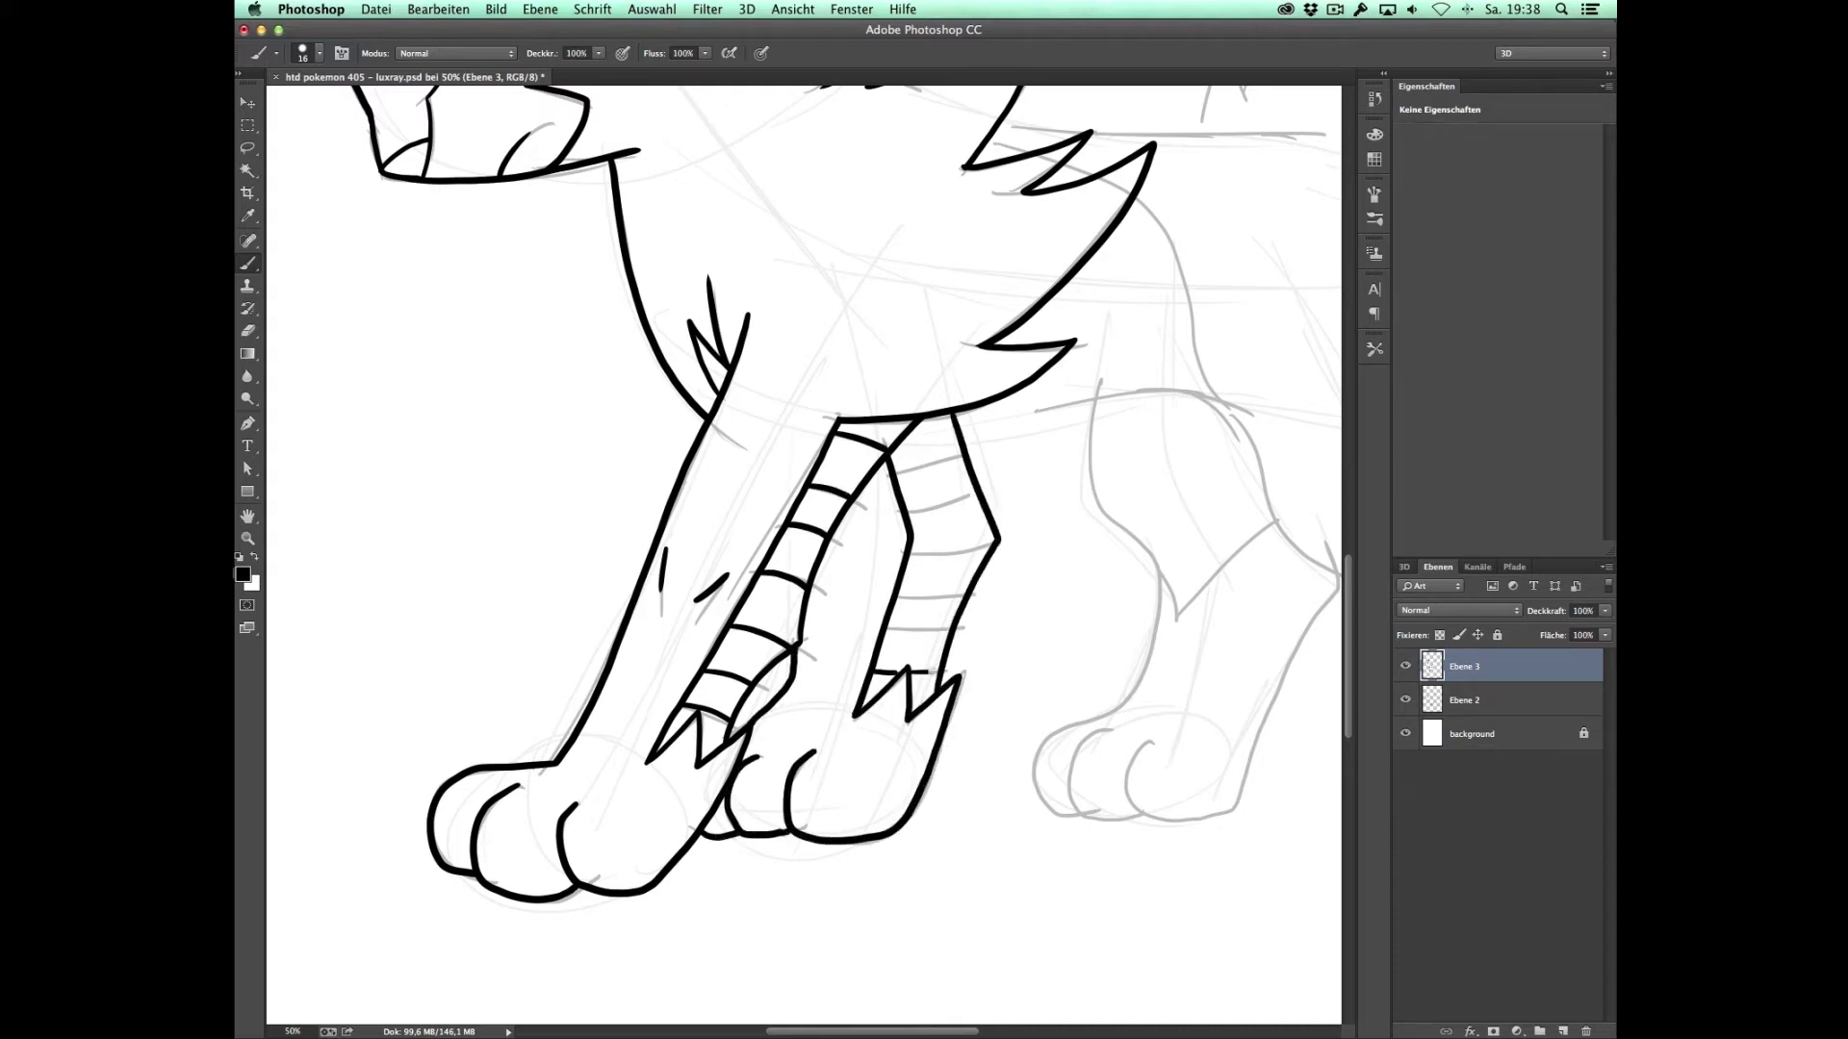
# Step: Ink the belly line, the hind paw's toes and the hind leg's front and rear outlines
pyautogui.hscroll(5, 953, 423)
pyautogui.moveTo(691, 445); pyautogui.dragTo(1198, 881)
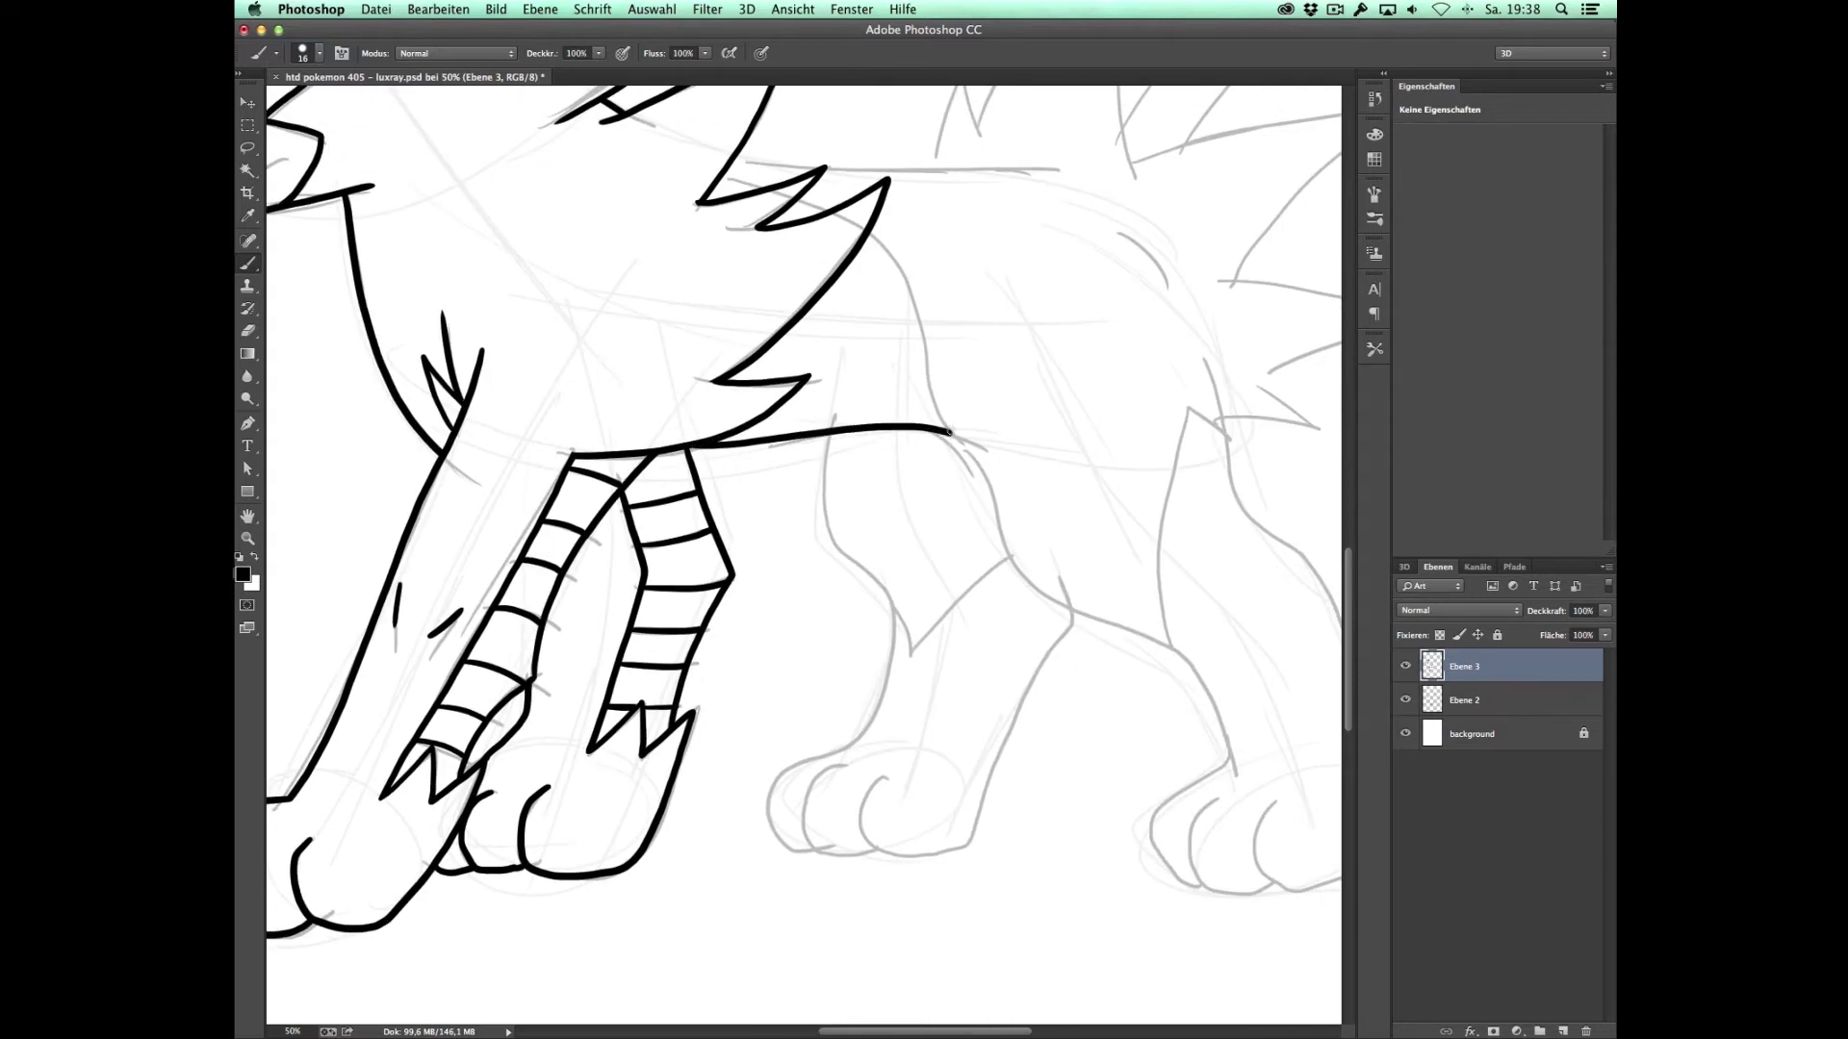
pyautogui.hscroll(4, 980, 628)
pyautogui.moveTo(1049, 847); pyautogui.dragTo(1020, 926)
pyautogui.moveTo(1105, 849); pyautogui.dragTo(1085, 926)
pyautogui.moveTo(1093, 934); pyautogui.dragTo(1203, 751)
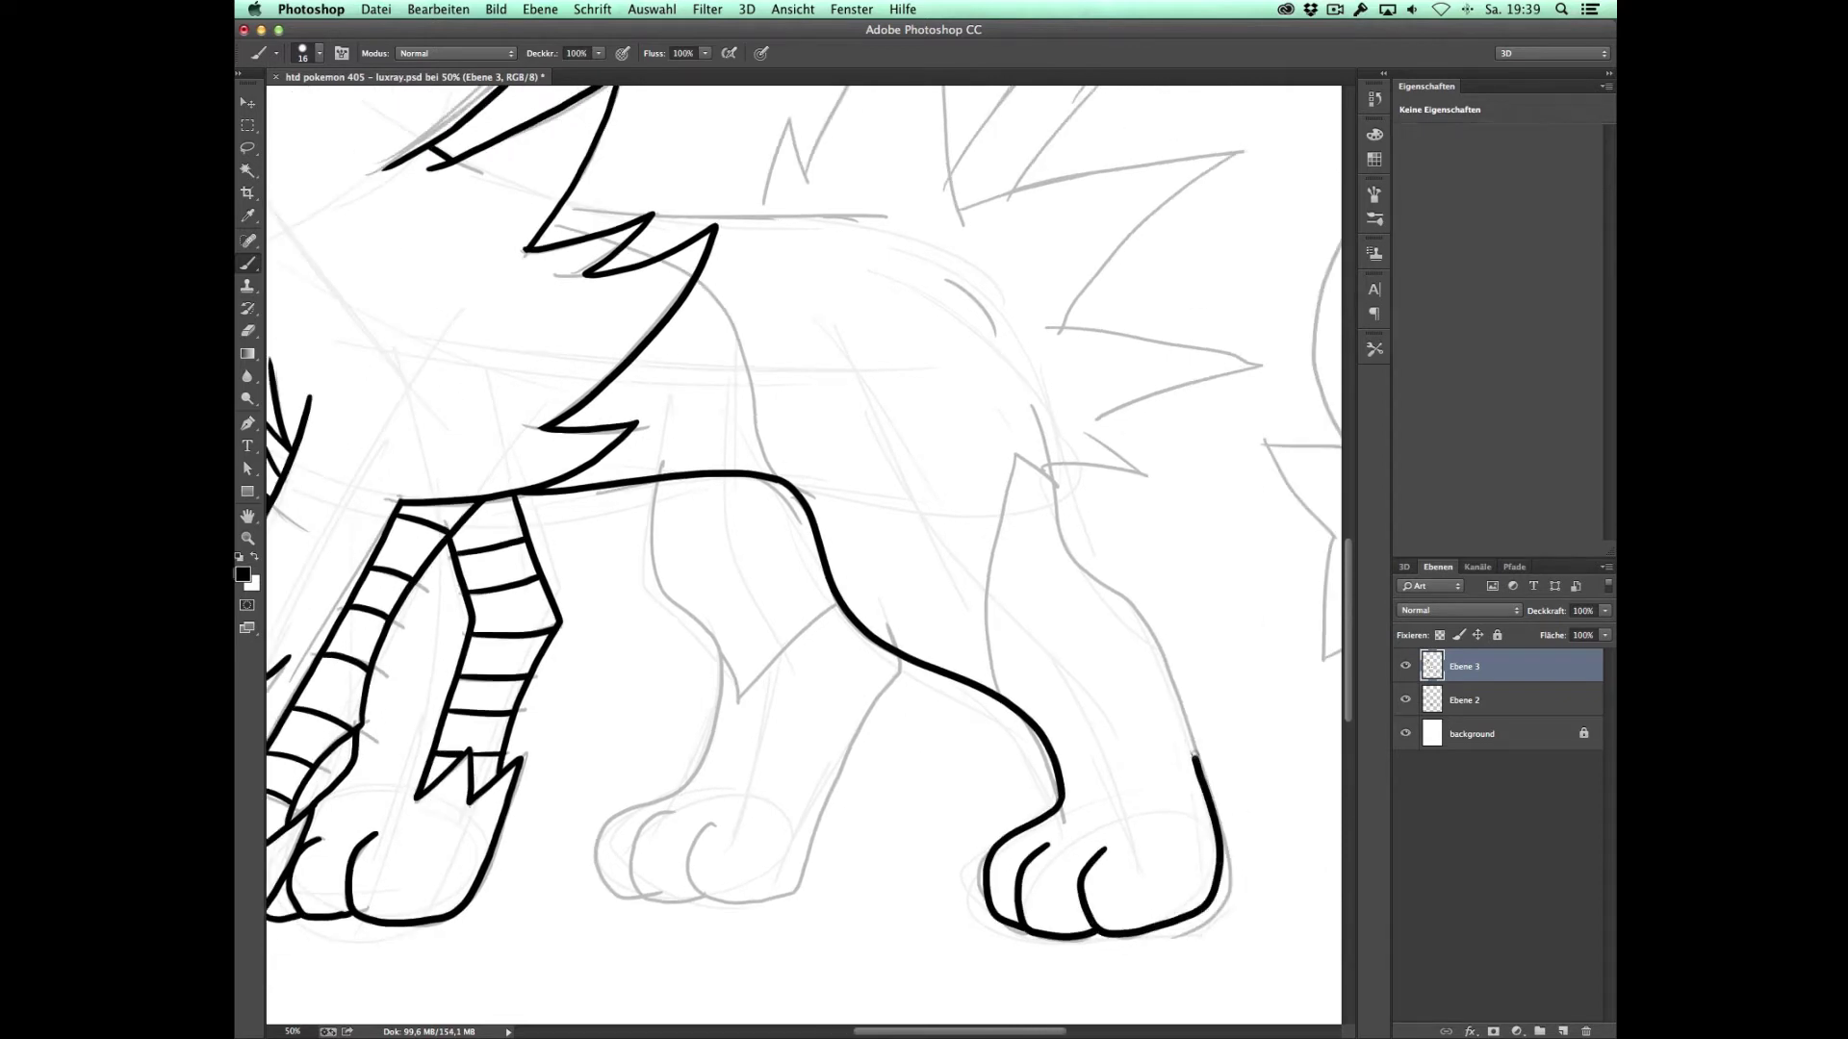
pyautogui.moveTo(1032, 402); pyautogui.dragTo(1194, 760)
pyautogui.moveTo(996, 693); pyautogui.dragTo(1059, 520)
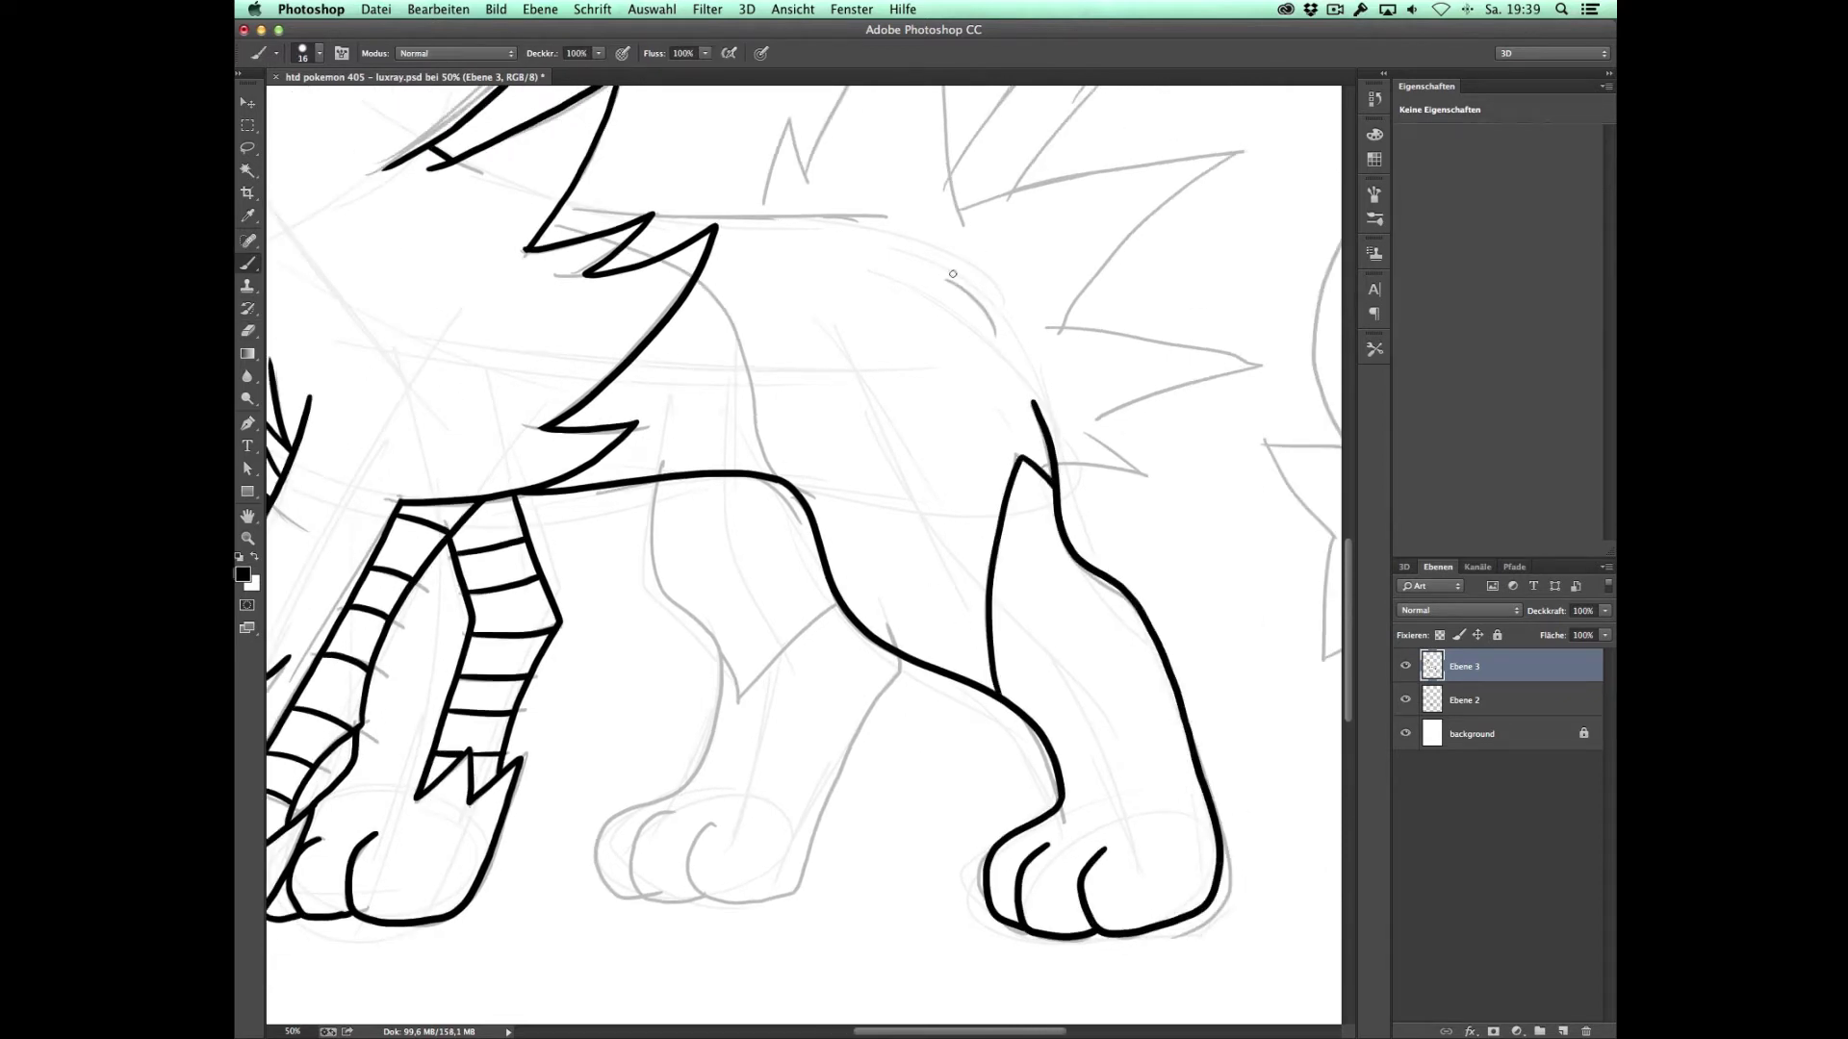
# Step: Ink the back line, the far front leg with its paw and toes, and the V-shaped joint
pyautogui.moveTo(943, 275); pyautogui.dragTo(994, 332)
pyautogui.moveTo(656, 481); pyautogui.dragTo(616, 895)
pyautogui.moveTo(668, 811)
pyautogui.mouseDown()
pyautogui.moveTo(631, 890)
pyautogui.moveTo(899, 664)
pyautogui.mouseUp()
pyautogui.moveTo(717, 639); pyautogui.dragTo(838, 598)
pyautogui.press('e')
pyautogui.press('b')
# Step: Extend the back line and ink the back spike and the fur spikes near the tail
pyautogui.moveTo(1008, 494); pyautogui.dragTo(916, 750)
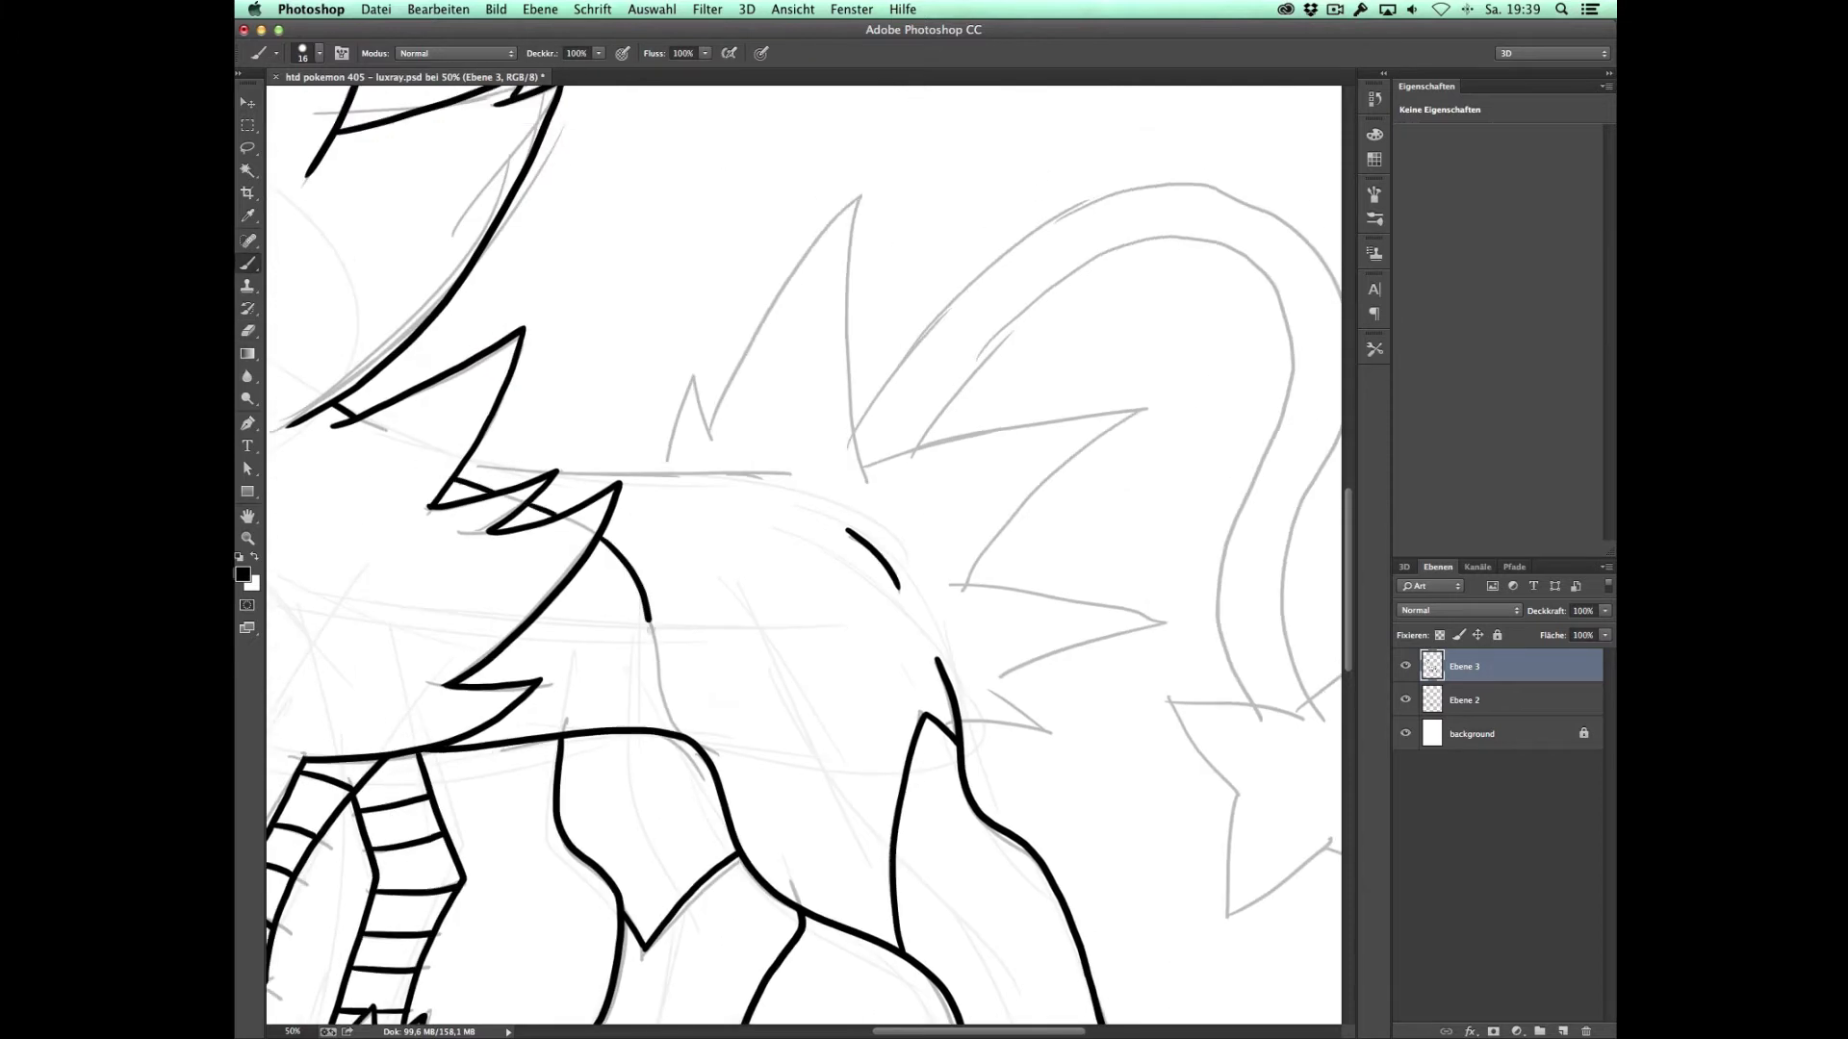
pyautogui.moveTo(593, 469); pyautogui.dragTo(791, 475)
pyautogui.moveTo(662, 472)
pyautogui.mouseDown()
pyautogui.moveTo(704, 441)
pyautogui.moveTo(625, 528)
pyautogui.mouseUp()
pyautogui.moveTo(616, 524)
pyautogui.mouseDown()
pyautogui.moveTo(770, 289)
pyautogui.moveTo(766, 563)
pyautogui.moveTo(873, 679)
pyautogui.mouseUp()
pyautogui.moveTo(891, 774); pyautogui.dragTo(870, 813)
pyautogui.moveTo(872, 677); pyautogui.dragTo(891, 776)
# Step: Ink the four arms of the tail star, its base line and the tail's inner and outer curves
pyautogui.moveTo(962, 674); pyautogui.dragTo(834, 620)
pyautogui.moveTo(1073, 753); pyautogui.dragTo(1163, 813)
pyautogui.moveTo(1109, 885)
pyautogui.mouseDown()
pyautogui.moveTo(974, 742)
pyautogui.moveTo(1075, 756)
pyautogui.mouseUp()
pyautogui.moveTo(1109, 885); pyautogui.dragTo(1163, 813)
pyautogui.moveTo(693, 488)
pyautogui.mouseDown()
pyautogui.moveTo(1047, 290)
pyautogui.moveTo(1030, 744)
pyautogui.mouseUp()
pyautogui.moveTo(626, 481)
pyautogui.mouseDown()
pyautogui.moveTo(1075, 576)
pyautogui.moveTo(1075, 752)
pyautogui.mouseUp()
# Step: Hide the sketch layer Ebene 2 and set the brush size to 20
pyautogui.click(1405, 700)
pyautogui.rightClick(945, 556)
pyautogui.moveTo(1029, 590); pyautogui.dragTo(1038, 590)
pyautogui.press('Return')
# Step: Thicken the back spike's outline and the inner and outer tail lines up to the star
pyautogui.moveTo(693, 488)
pyautogui.mouseDown()
pyautogui.moveTo(915, 452)
pyautogui.moveTo(749, 619)
pyautogui.mouseUp()
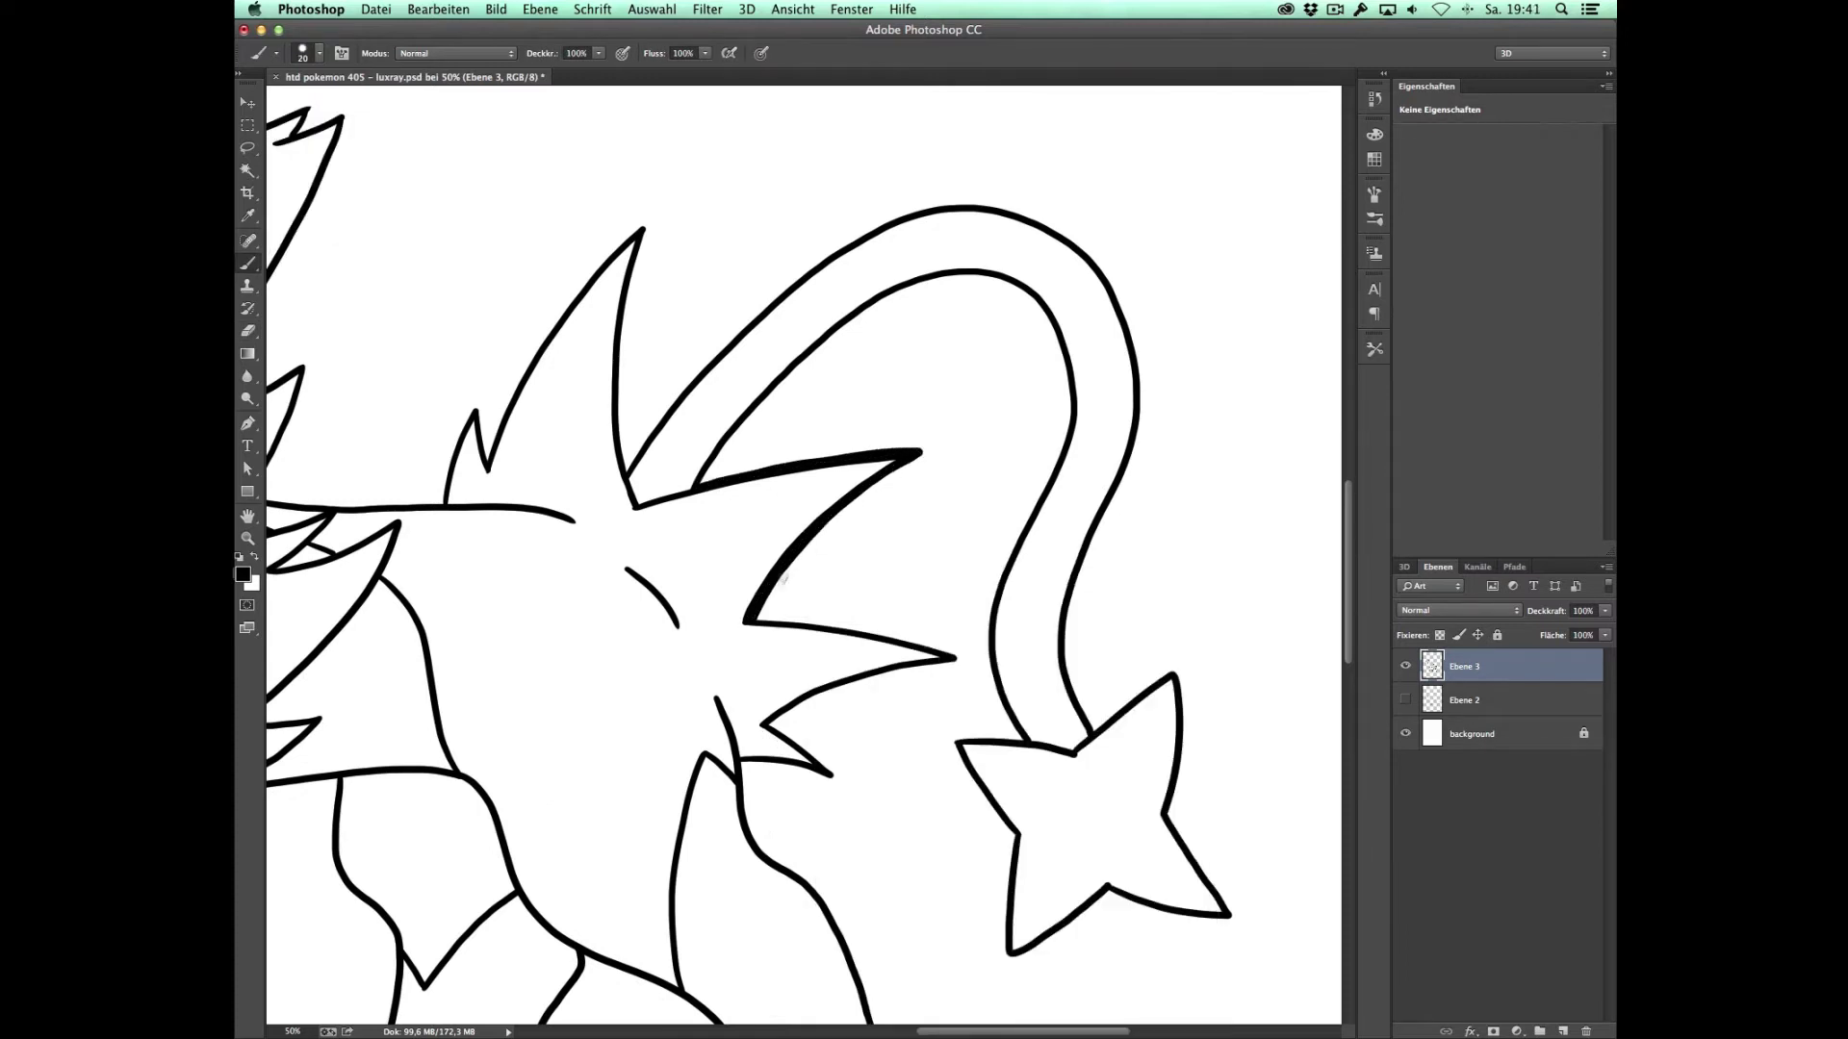
pyautogui.moveTo(763, 722); pyautogui.dragTo(960, 662)
pyautogui.moveTo(699, 482)
pyautogui.mouseDown()
pyautogui.moveTo(955, 274)
pyautogui.moveTo(1030, 524)
pyautogui.moveTo(1001, 816)
pyautogui.mouseUp()
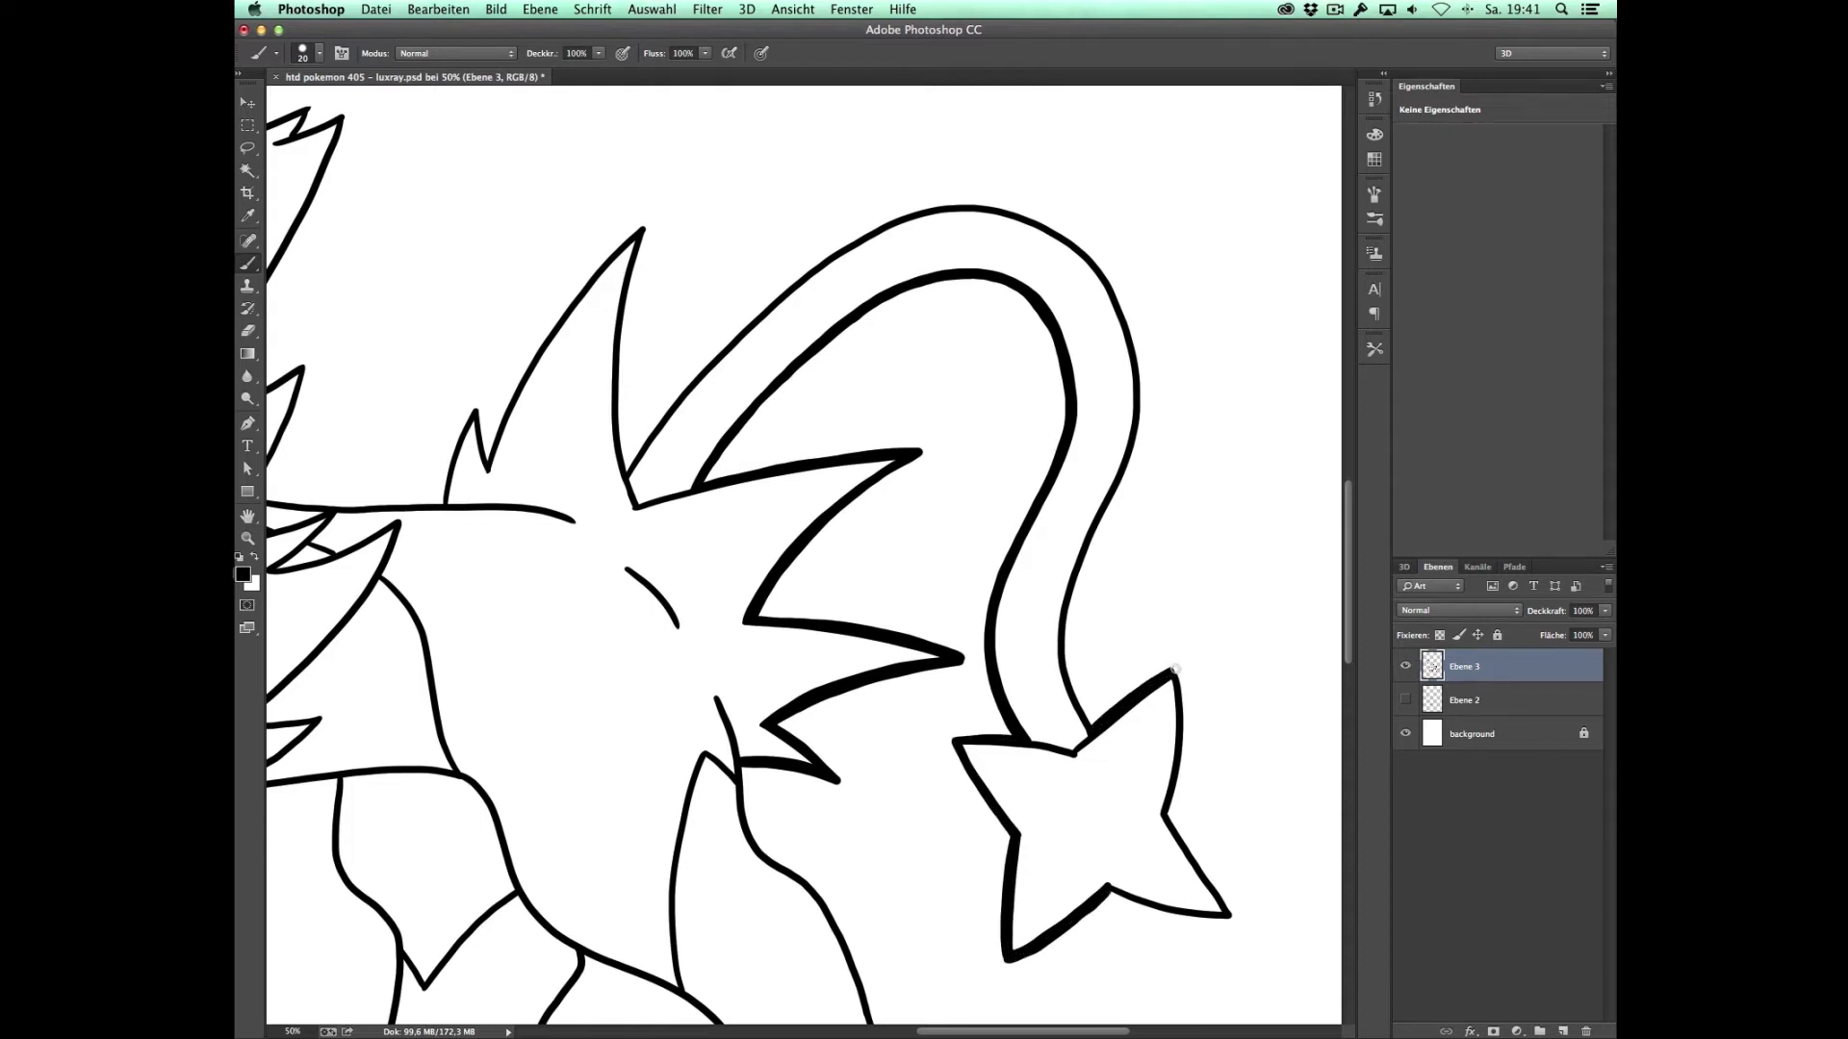
pyautogui.moveTo(627, 468)
pyautogui.mouseDown()
pyautogui.moveTo(1001, 205)
pyautogui.moveTo(1135, 443)
pyautogui.moveTo(991, 750)
pyautogui.mouseUp()
# Step: Thicken the front and rear leg outlines, undoing one bad rear-leg stroke
pyautogui.scroll(-5, 991, 751)
pyautogui.moveTo(482, 587)
pyautogui.mouseDown()
pyautogui.moveTo(505, 811)
pyautogui.moveTo(630, 928)
pyautogui.moveTo(734, 689)
pyautogui.mouseUp()
pyautogui.hotkey('ctrl', 'z')
pyautogui.moveTo(894, 517)
pyautogui.mouseDown()
pyautogui.moveTo(1054, 866)
pyautogui.moveTo(1047, 941)
pyautogui.mouseUp()
pyautogui.moveTo(364, 539)
pyautogui.mouseDown()
pyautogui.moveTo(941, 477)
pyautogui.moveTo(921, 733)
pyautogui.mouseUp()
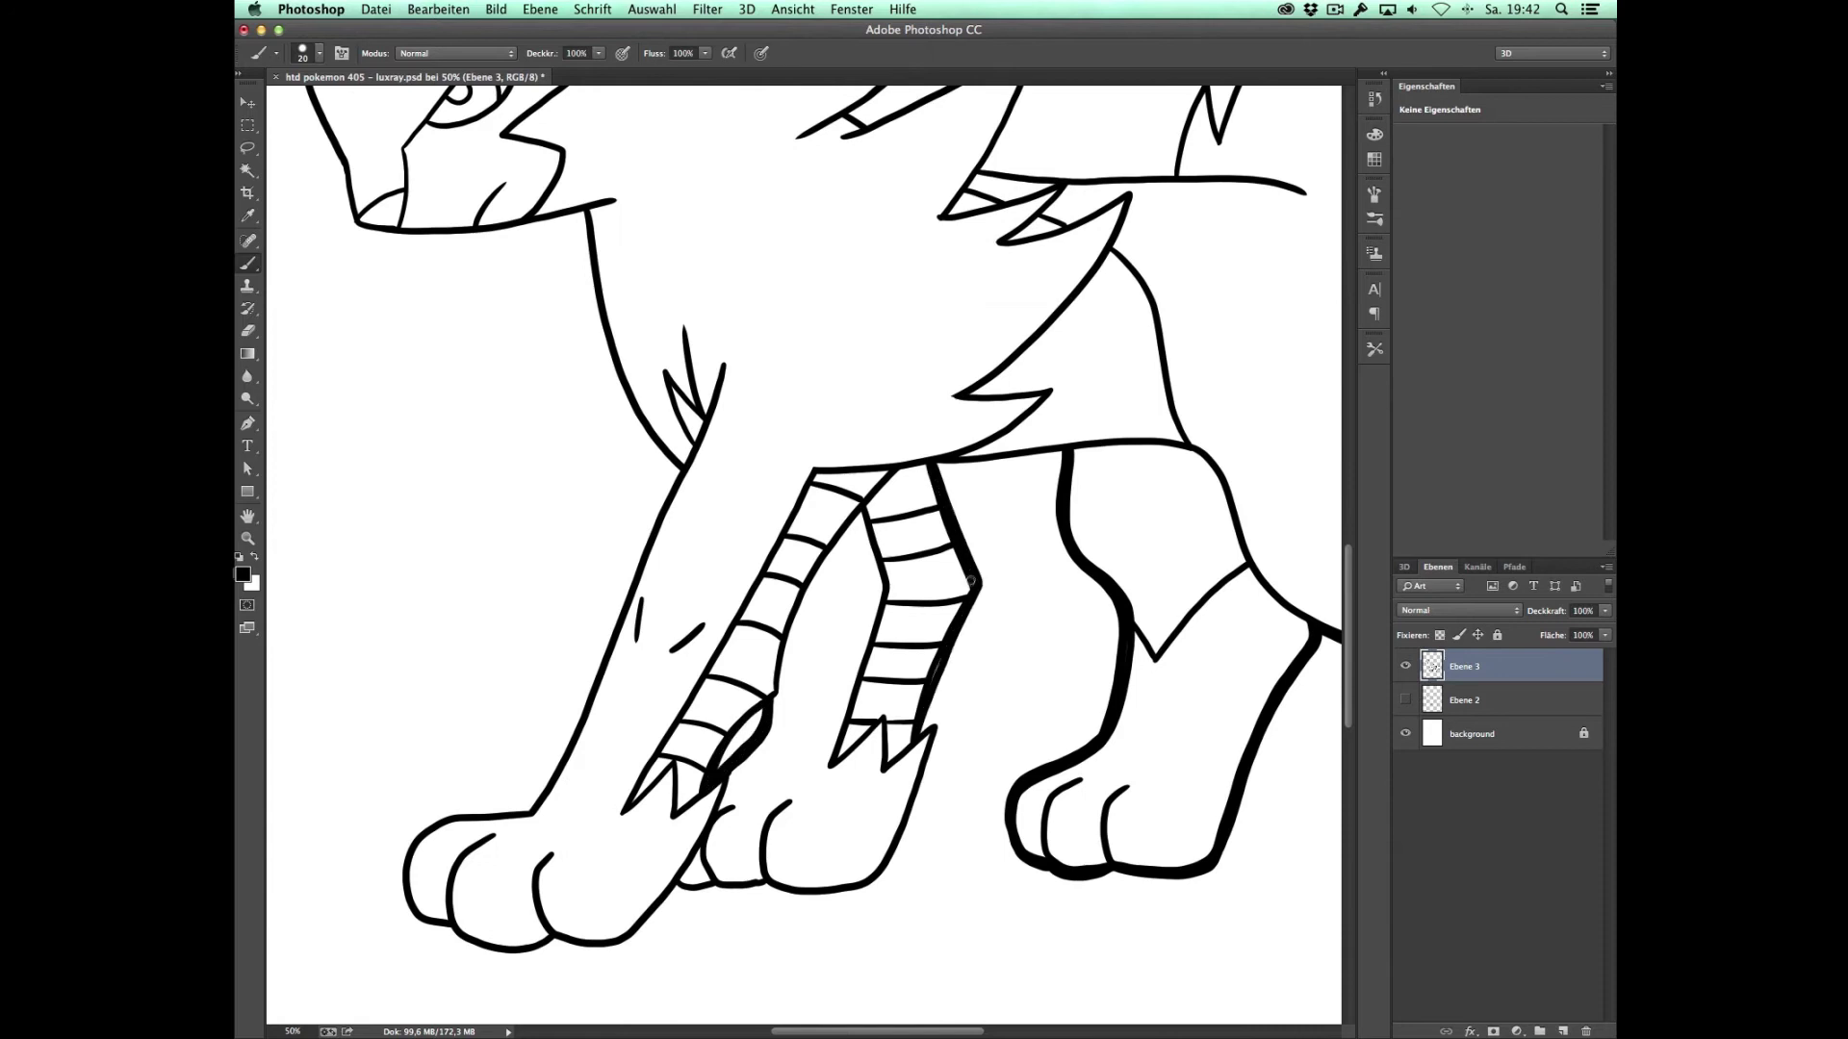
pyautogui.moveTo(682, 467); pyautogui.dragTo(532, 811)
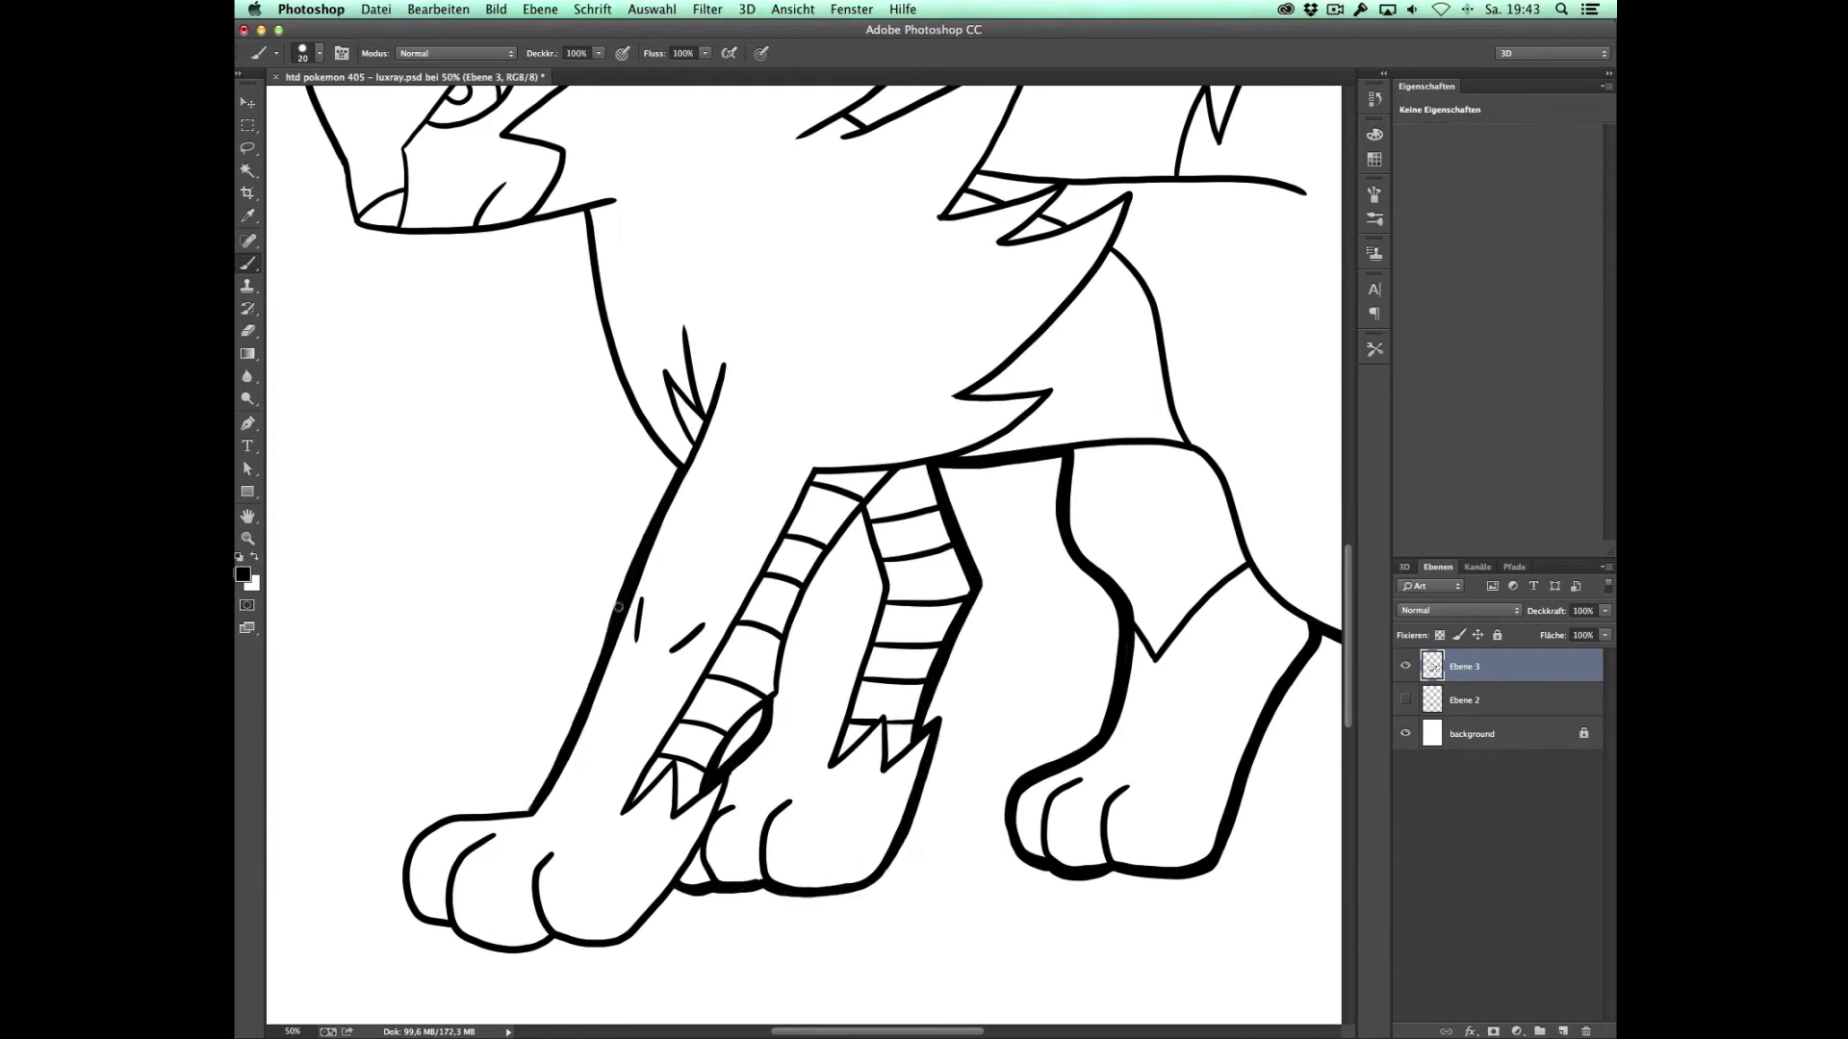
# Step: Thicken the head's left outline, jaw and the head spike outlines
pyautogui.moveTo(1007, 509); pyautogui.dragTo(1046, 918)
pyautogui.moveTo(332, 439); pyautogui.dragTo(479, 638)
pyautogui.scroll(5, 650, 763)
pyautogui.moveTo(417, 835)
pyautogui.mouseDown()
pyautogui.moveTo(457, 508)
pyautogui.moveTo(568, 265)
pyautogui.moveTo(767, 464)
pyautogui.moveTo(1044, 289)
pyautogui.moveTo(967, 708)
pyautogui.moveTo(1159, 637)
pyautogui.moveTo(962, 987)
pyautogui.moveTo(457, 619)
pyautogui.mouseUp()
pyautogui.moveTo(452, 624); pyautogui.dragTo(645, 534)
pyautogui.moveTo(644, 534)
pyautogui.mouseDown()
pyautogui.moveTo(589, 674)
pyautogui.moveTo(782, 674)
pyautogui.moveTo(982, 400)
pyautogui.moveTo(963, 635)
pyautogui.mouseUp()
# Step: Commit the resized line art, select the whole creature and fill it dark grey
pyautogui.press('z')
pyautogui.press('super+0')
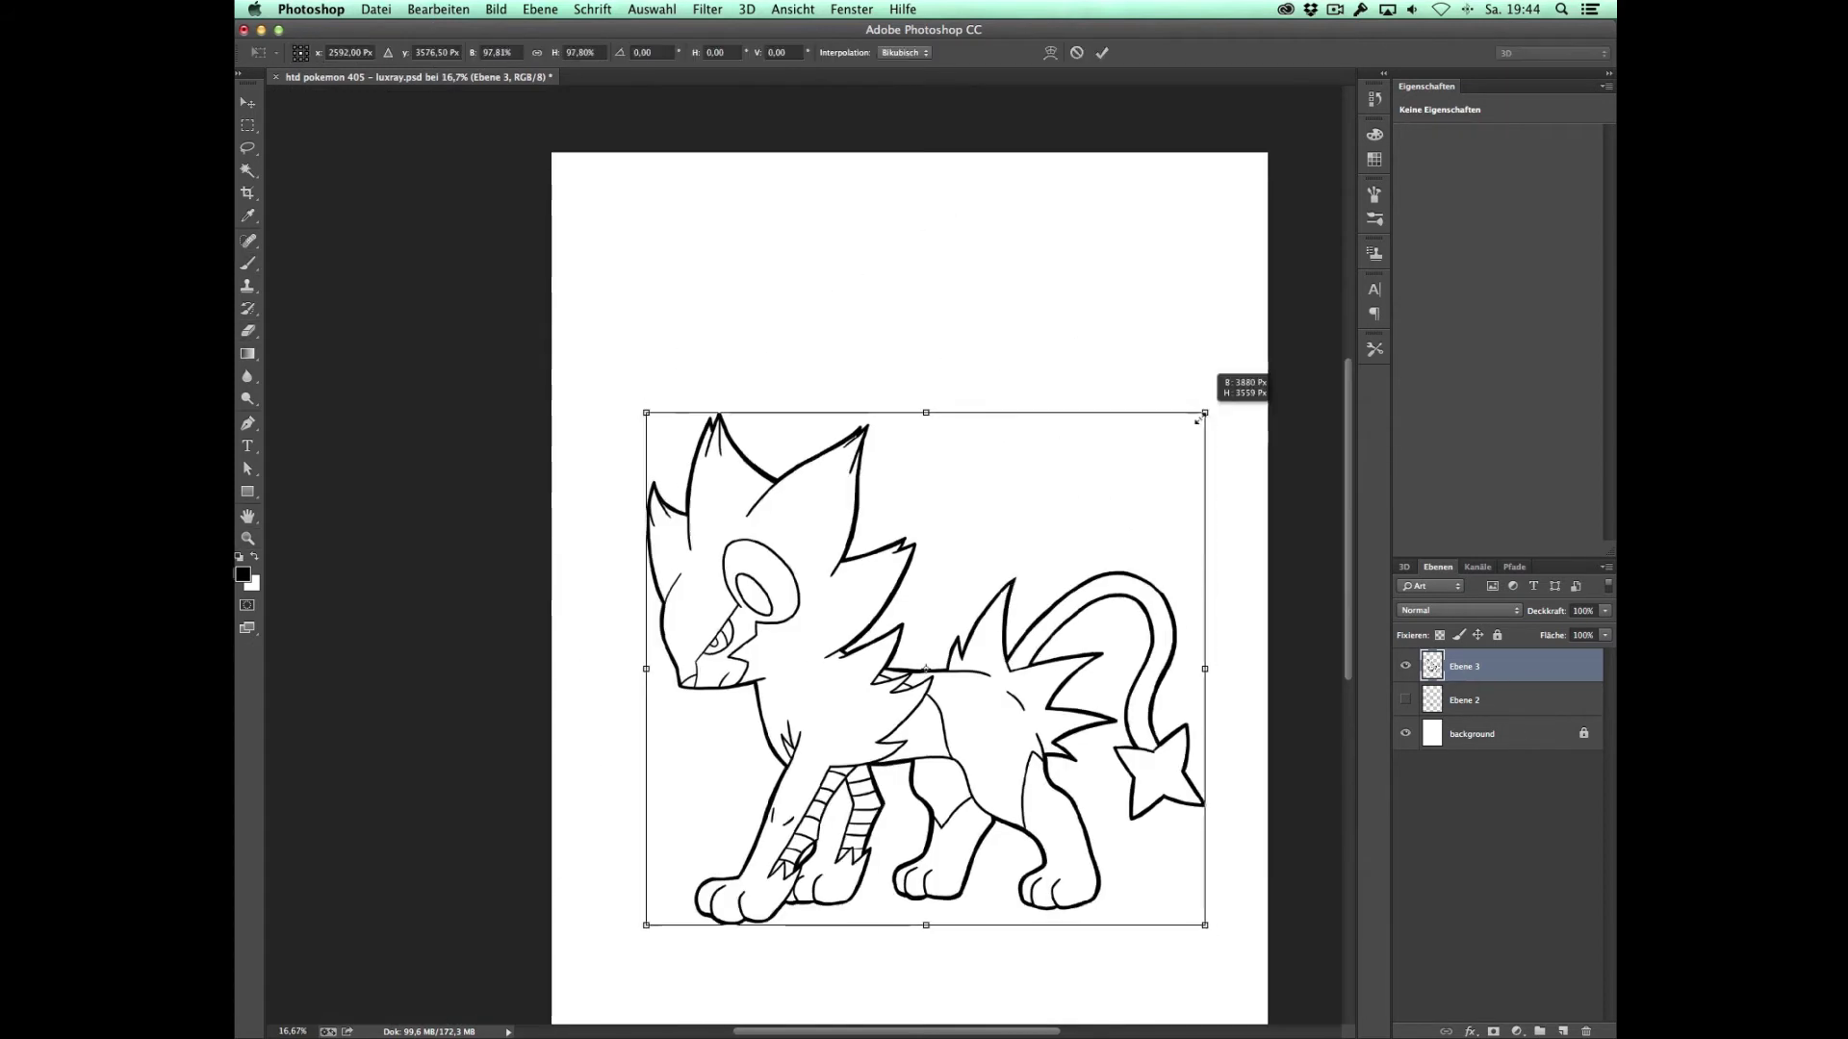
pyautogui.press('super+g')
pyautogui.moveTo(1473, 659)
pyautogui.mouseDown()
pyautogui.moveTo(1463, 700)
pyautogui.moveTo(1463, 664)
pyautogui.mouseUp()
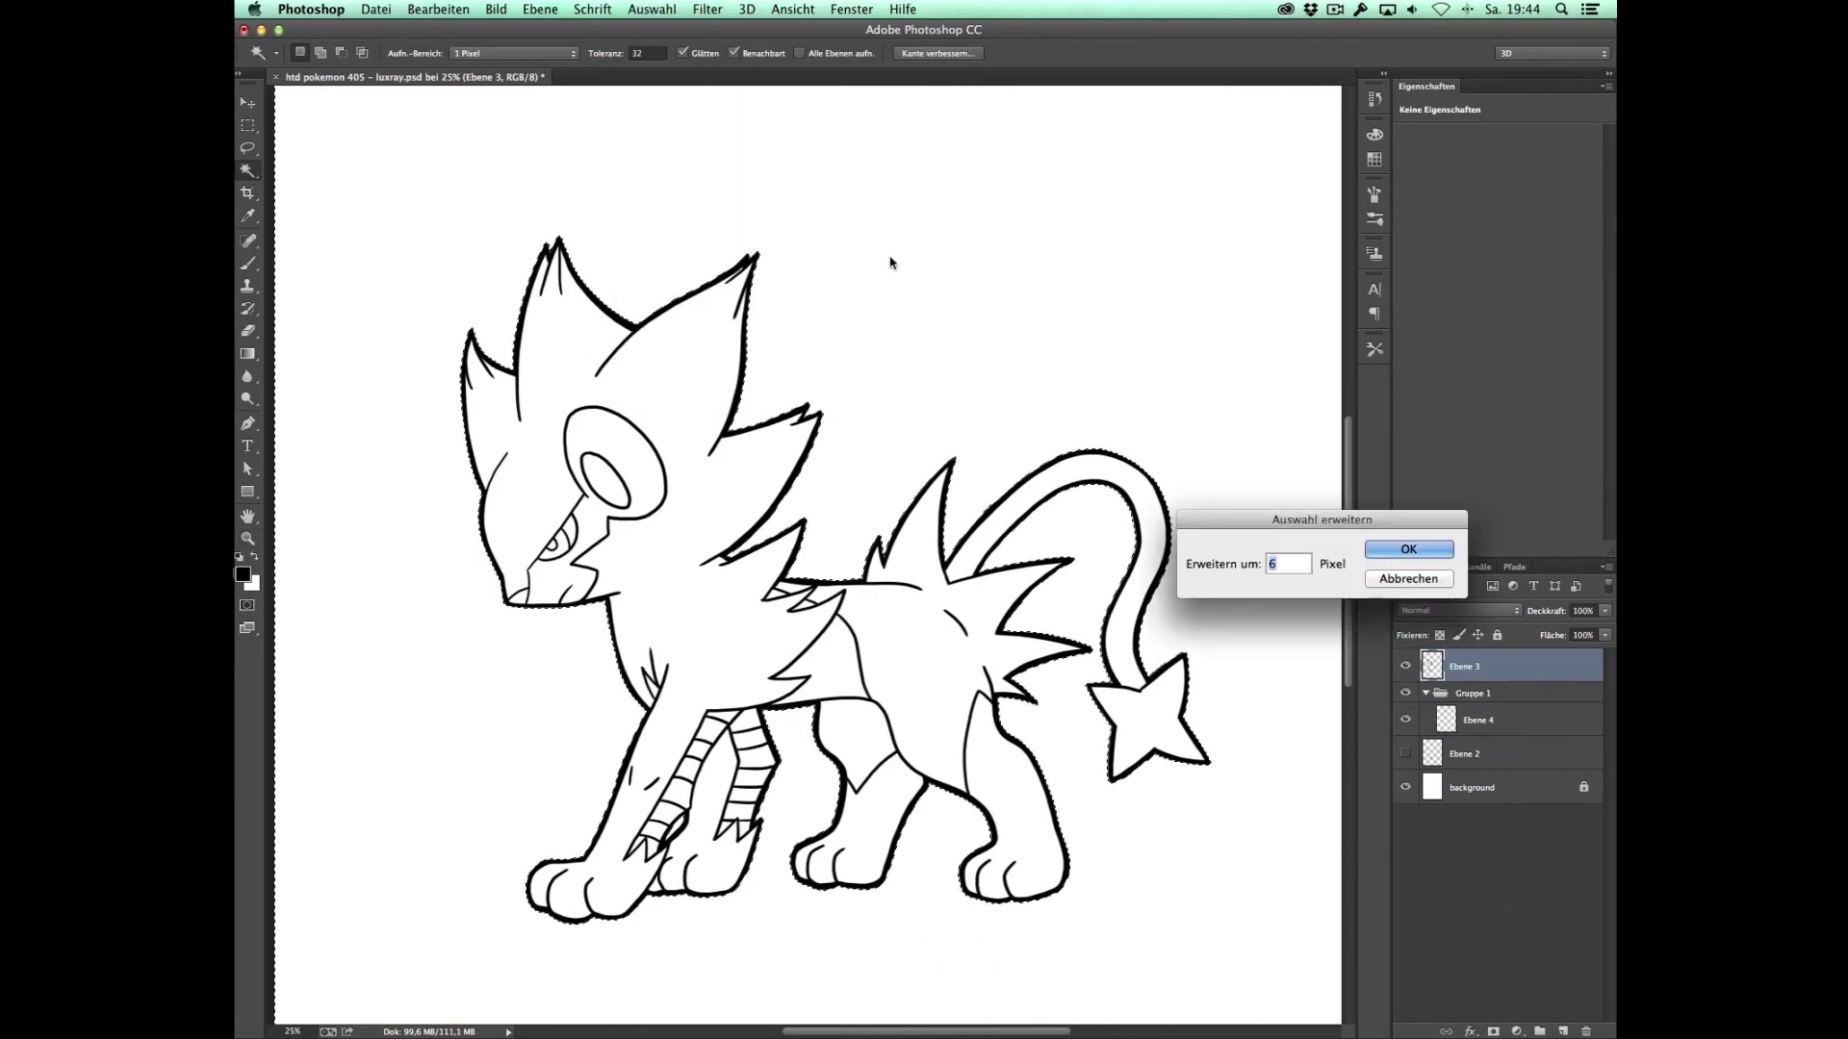
pyautogui.press('Return')
pyautogui.click(243, 574)
pyautogui.press('Return')
pyautogui.hotkey('alt', 'BackSpace')
# Step: Fill the face markings, torso markings, hind legs and leg stripes light blue on a new layer
pyautogui.press('w')
pyautogui.keyDown('shift'); pyautogui.click(863, 732); pyautogui.keyUp('shift')
pyautogui.keyDown('shift'); pyautogui.click(818, 659); pyautogui.keyUp('shift')
pyautogui.keyDown('shift'); pyautogui.click(1011, 798); pyautogui.keyUp('shift')
pyautogui.keyDown('shift'); pyautogui.click(741, 770); pyautogui.keyUp('shift')
pyautogui.click(652, 9)
pyautogui.click(973, 251)
pyautogui.click(242, 574)
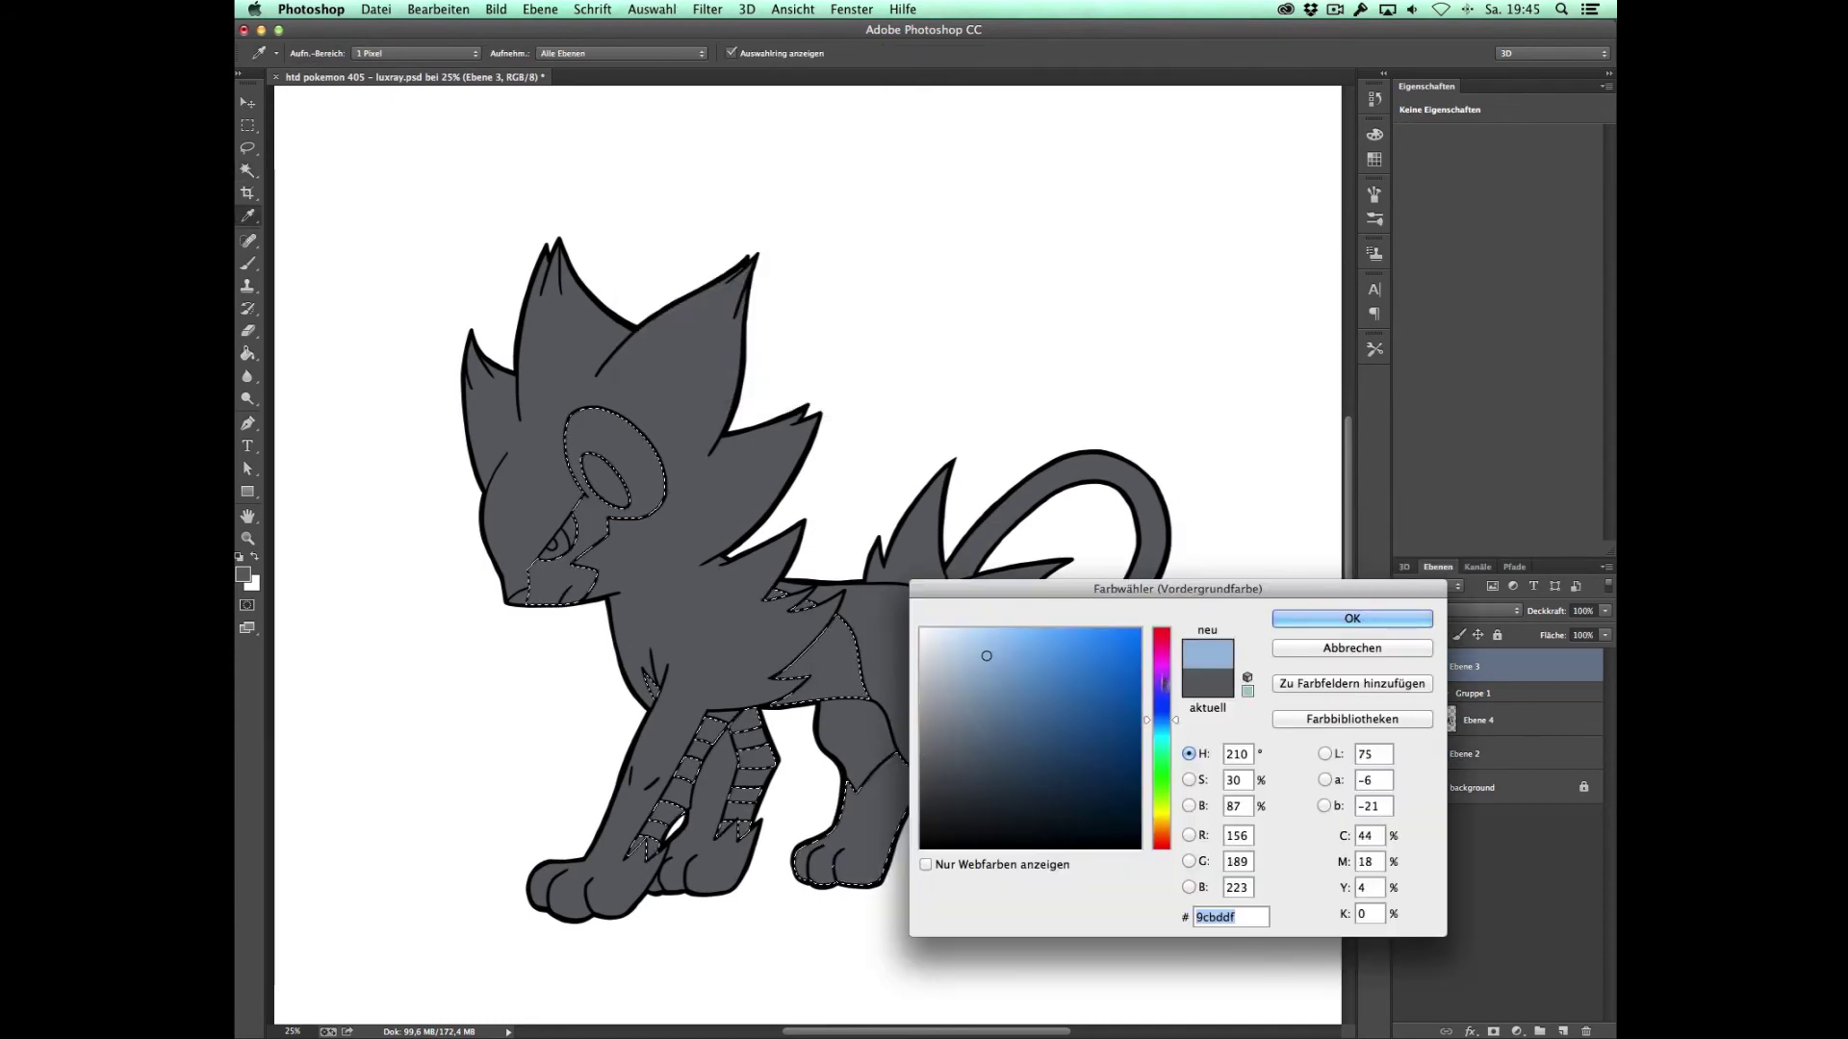
pyautogui.press('Return')
pyautogui.hotkey('alt', 'BackSpace')
pyautogui.hotkey('ctrl', 'd')
# Step: Fill the tail star, eye and leg stripes yellow on a new layer
pyautogui.click(1463, 666)
pyautogui.press('w')
pyautogui.keyDown('shift'); pyautogui.click(1145, 722); pyautogui.keyUp('shift')
pyautogui.keyDown('shift'); pyautogui.click(605, 481); pyautogui.keyUp('shift')
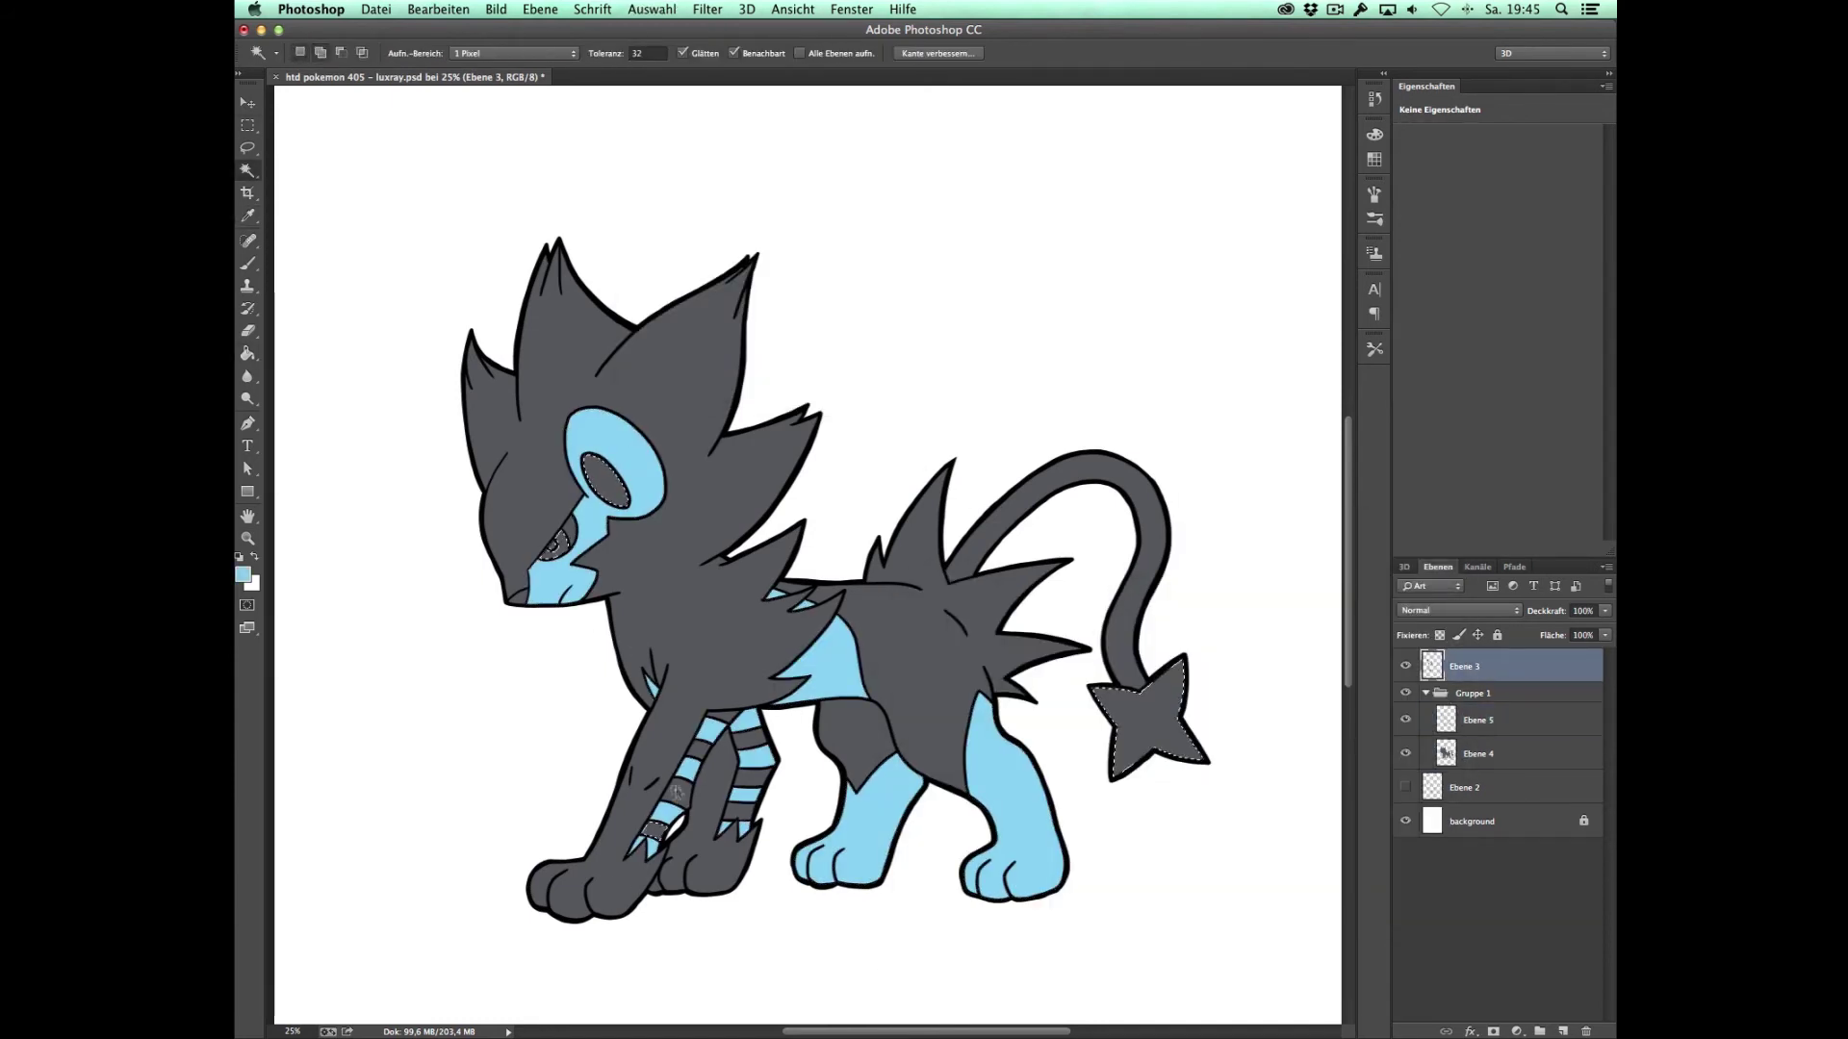
pyautogui.click(651, 8)
pyautogui.click(914, 253)
pyautogui.press('Return')
pyautogui.click(242, 575)
pyautogui.click(1340, 611)
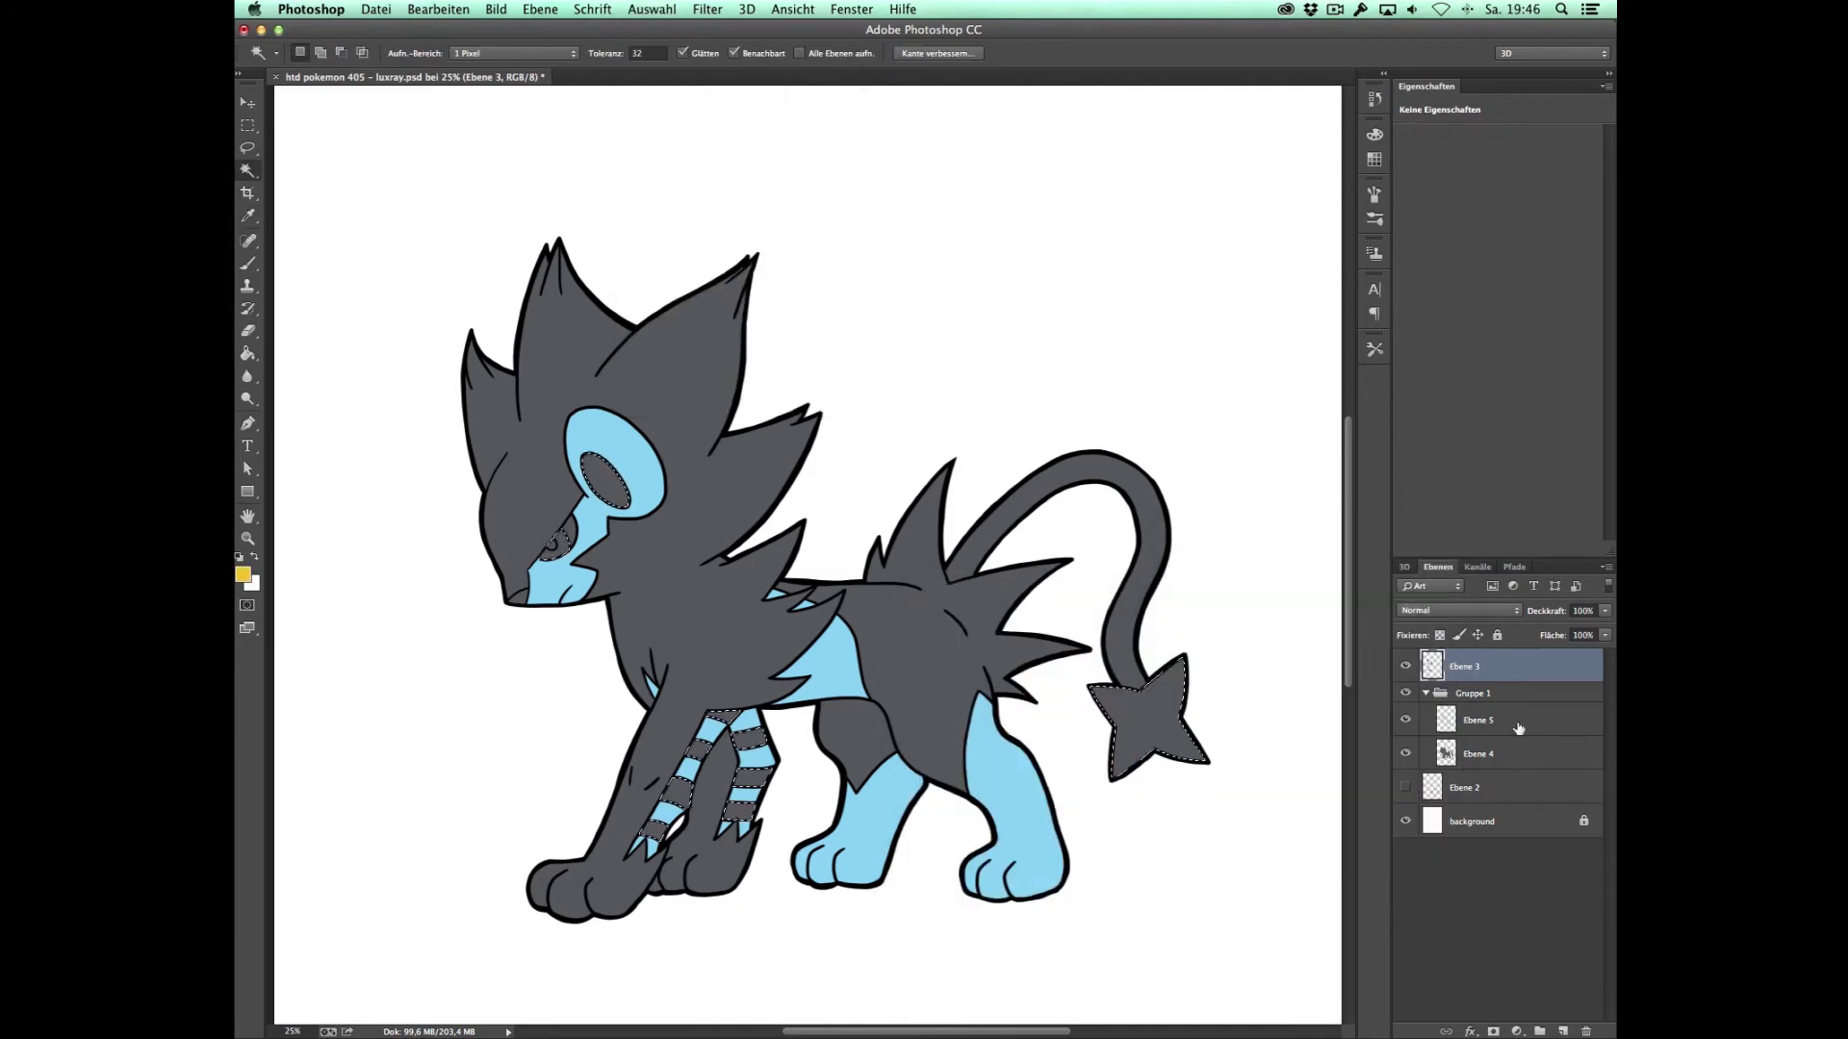
pyautogui.hotkey('ctrl', 'shift', 'alt', 'n')
pyautogui.hotkey('alt', 'BackSpace')
# Step: Fill the eye and nose red on a new layer
pyautogui.click(1463, 666)
pyautogui.click(651, 8)
pyautogui.click(953, 253)
pyautogui.press('Return')
pyautogui.hotkey('ctrl', 'shift', 'alt', 'n')
pyautogui.click(242, 574)
pyautogui.click(1164, 631)
# Step: Shade the dark grey body fill with a radial gradient
pyautogui.click(590, 532)
pyautogui.click(1478, 820)
pyautogui.press('g')
pyautogui.press('d')
pyautogui.click(412, 54)
pyautogui.moveTo(616, 366); pyautogui.dragTo(1059, 818)
pyautogui.click(242, 575)
pyautogui.click(1203, 664)
pyautogui.click(1347, 615)
pyautogui.moveTo(616, 366); pyautogui.dragTo(1059, 818)
pyautogui.press('m')
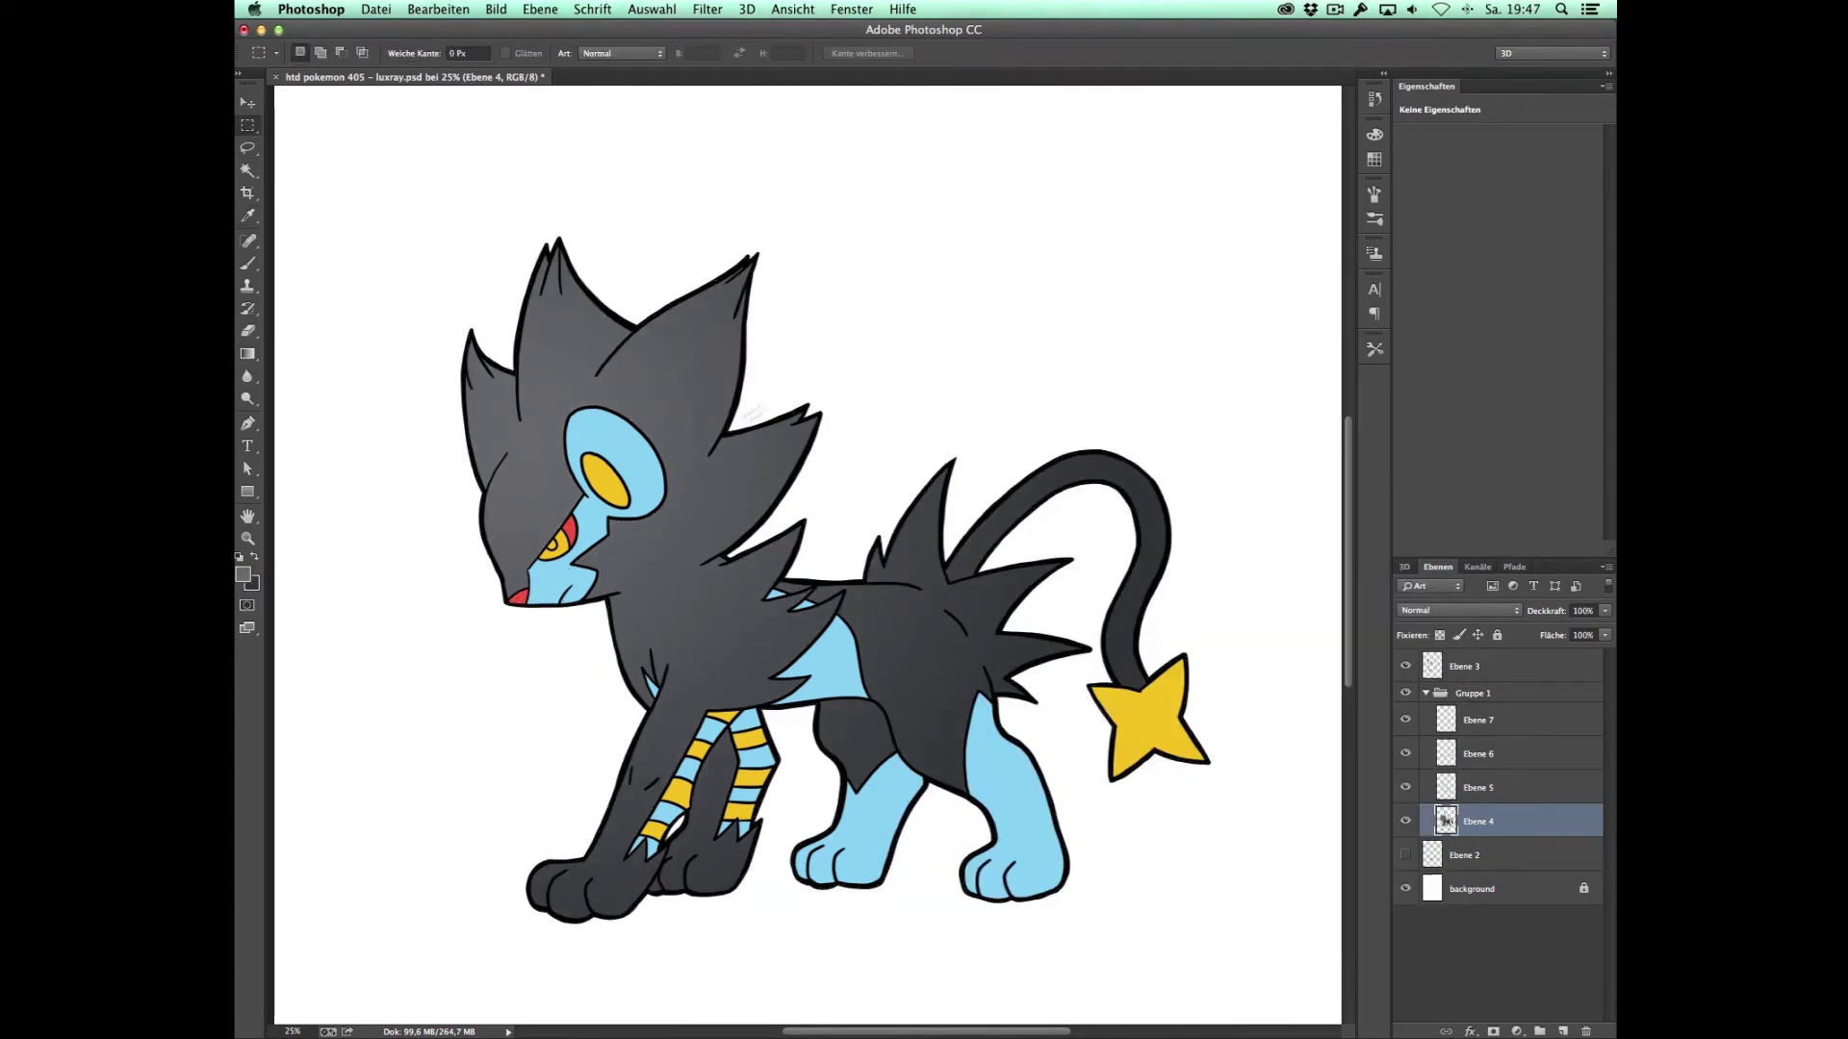
# Step: Refill the blue areas with a darker blue
pyautogui.click(1478, 787)
pyautogui.click(242, 574)
pyautogui.click(1068, 703)
pyautogui.click(1352, 618)
pyautogui.hotkey('alt', 'BackSpace')
pyautogui.press('super+d')
# Step: Lasso shadow areas over the chest, ears, front legs, haunch, back spikes, tail base and face
pyautogui.press('l')
pyautogui.moveTo(645, 566); pyautogui.dragTo(647, 709)
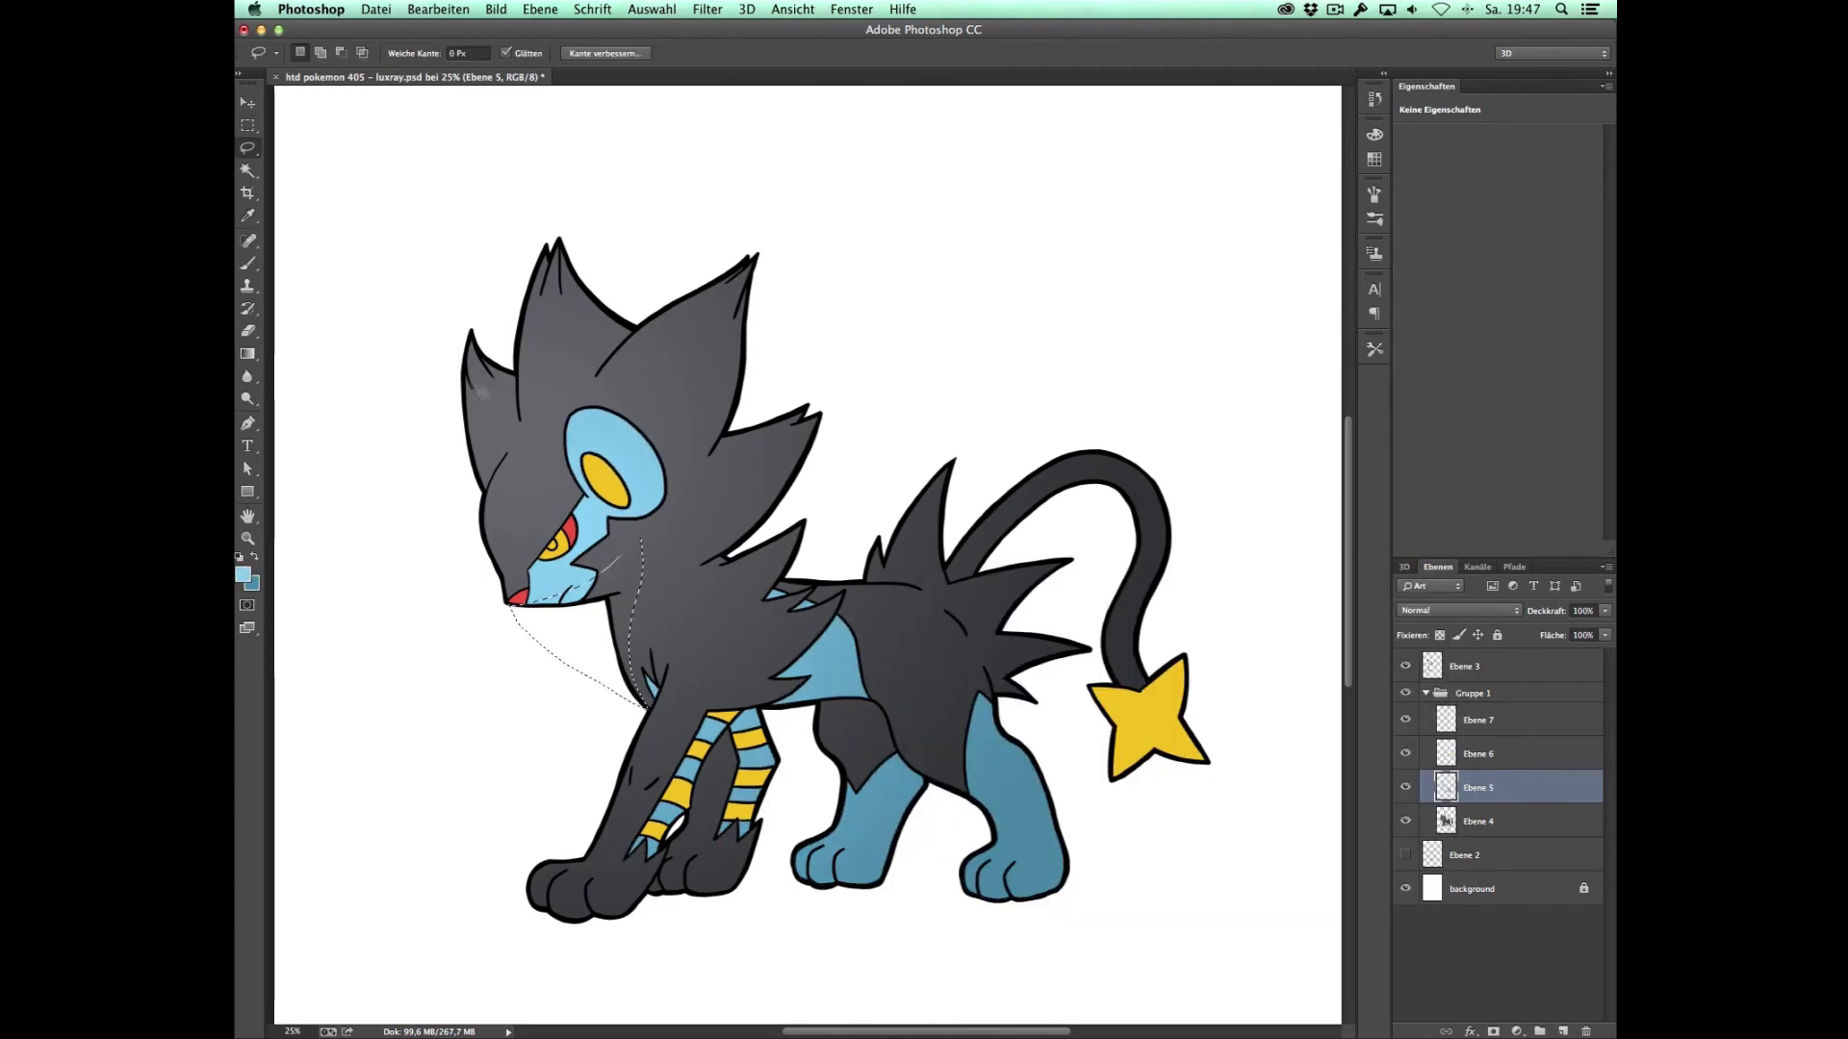
pyautogui.moveTo(554, 256); pyautogui.dragTo(795, 424)
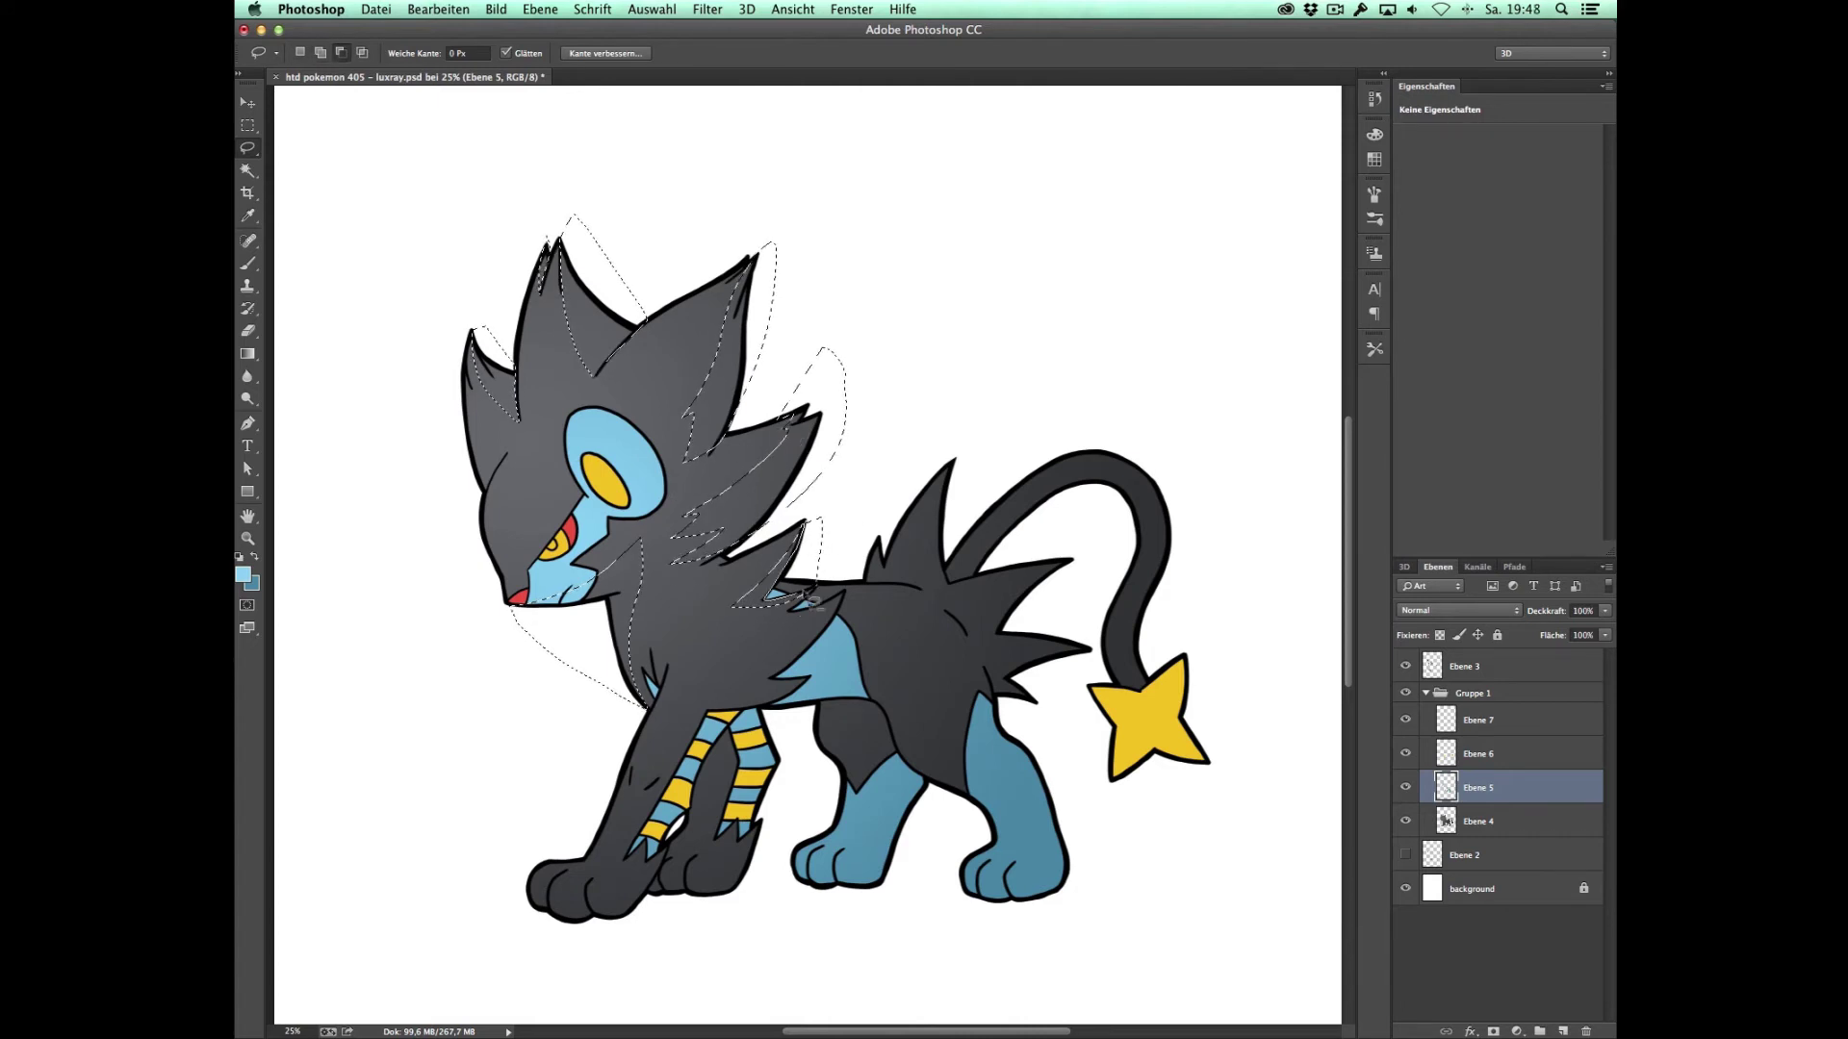
pyautogui.moveTo(695, 574); pyautogui.dragTo(693, 707)
pyautogui.moveTo(678, 851)
pyautogui.mouseDown()
pyautogui.moveTo(744, 701)
pyautogui.moveTo(875, 709)
pyautogui.mouseUp()
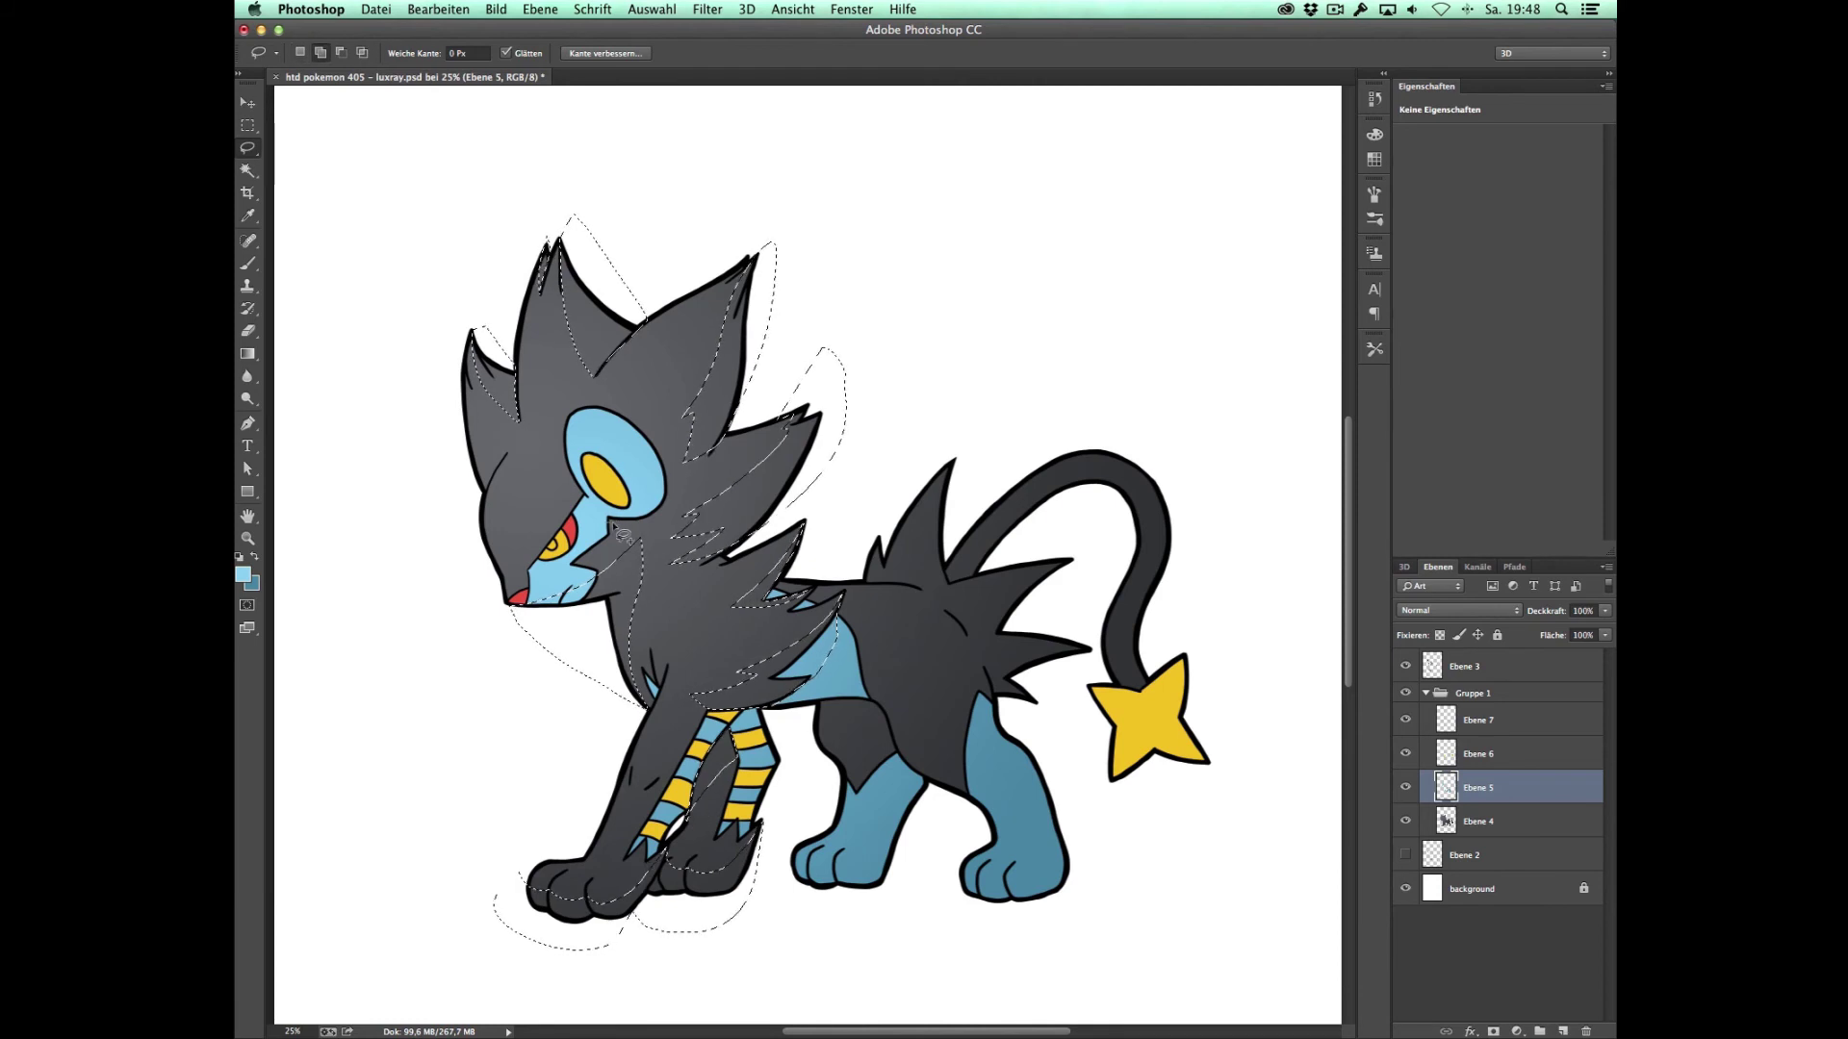
pyautogui.moveTo(876, 709); pyautogui.dragTo(1078, 568)
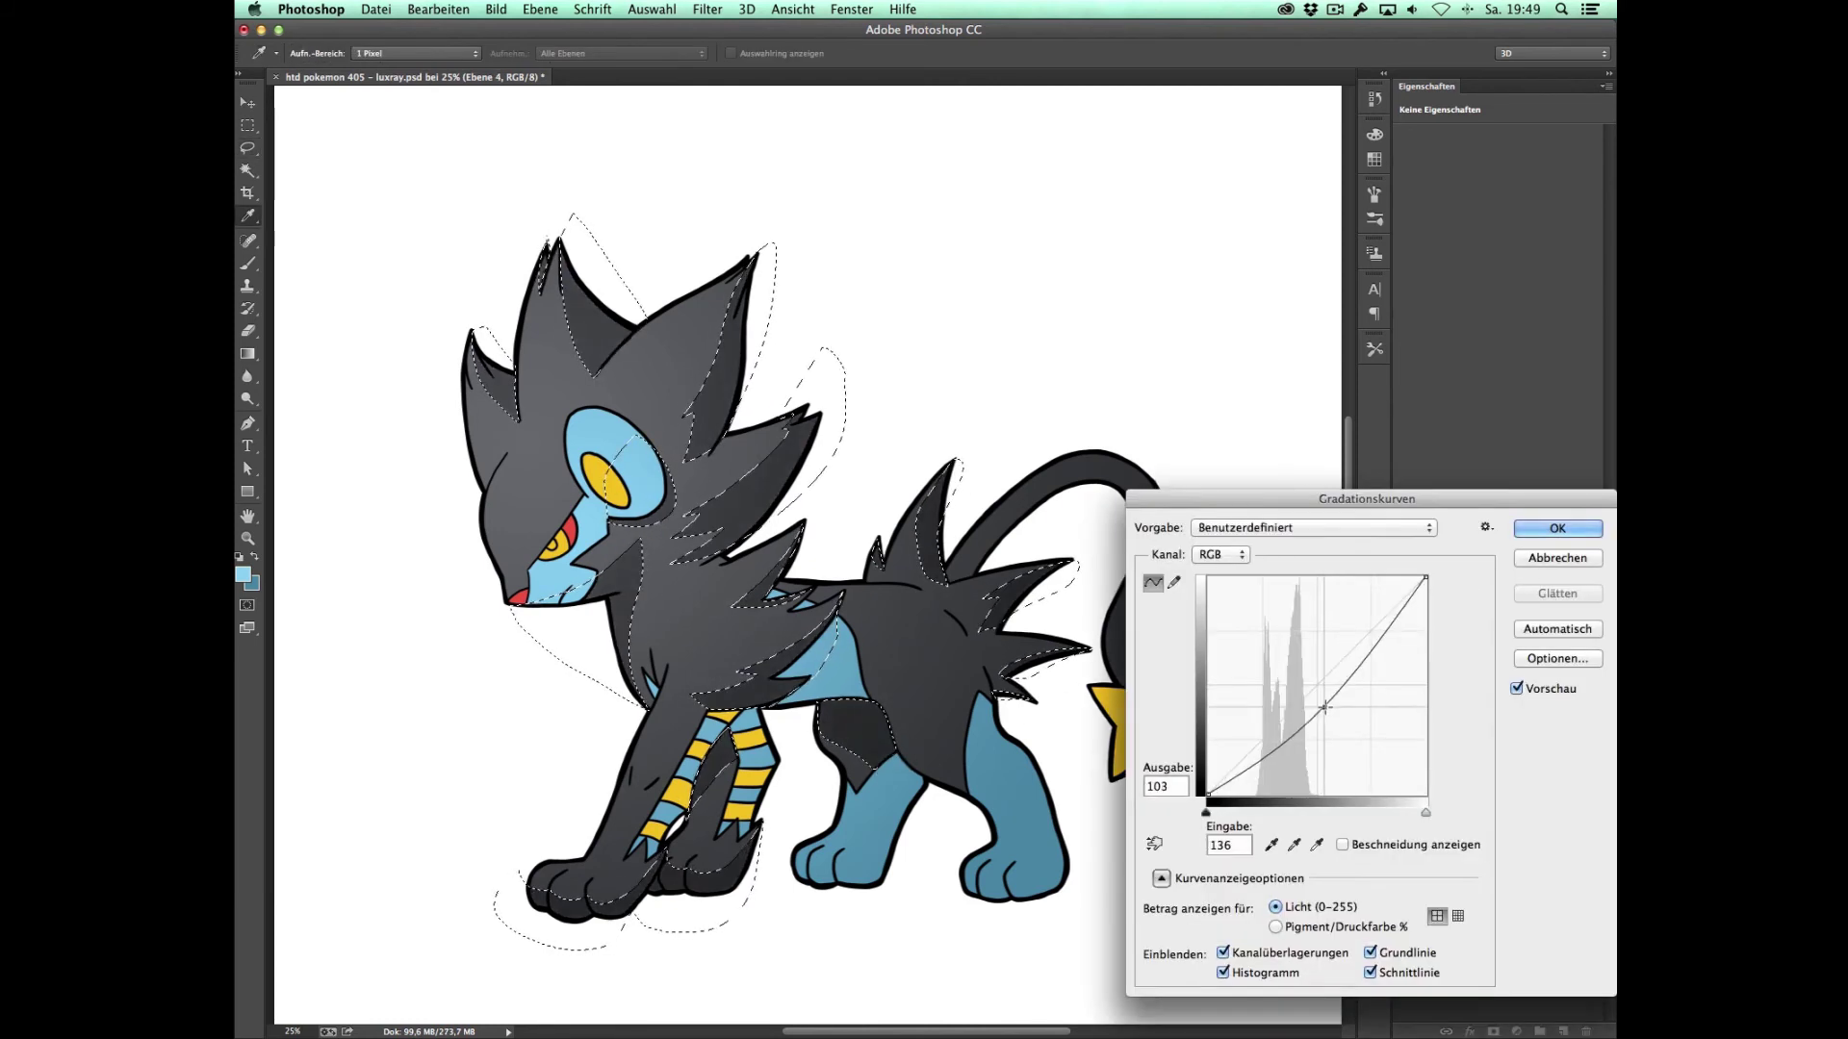
pyautogui.moveTo(625, 544); pyautogui.dragTo(527, 576)
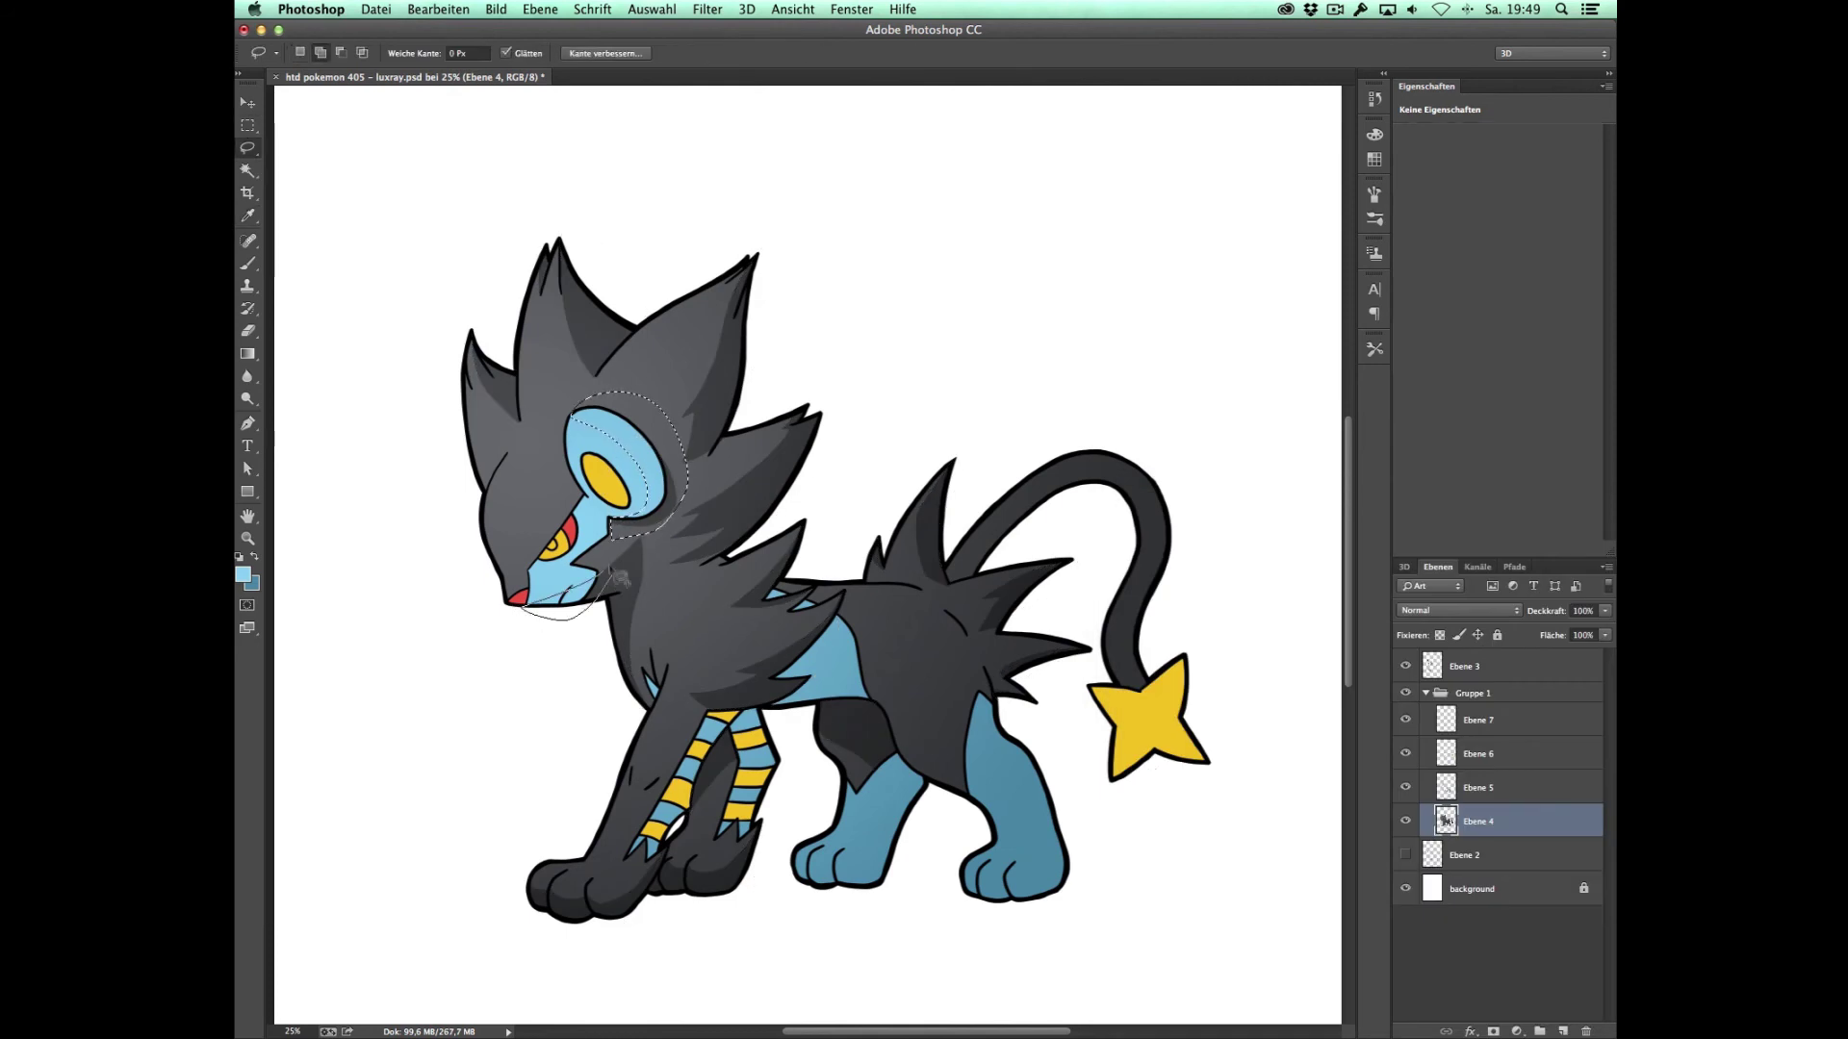
pyautogui.moveTo(832, 621)
pyautogui.mouseDown()
pyautogui.moveTo(755, 708)
pyautogui.moveTo(883, 787)
pyautogui.mouseUp()
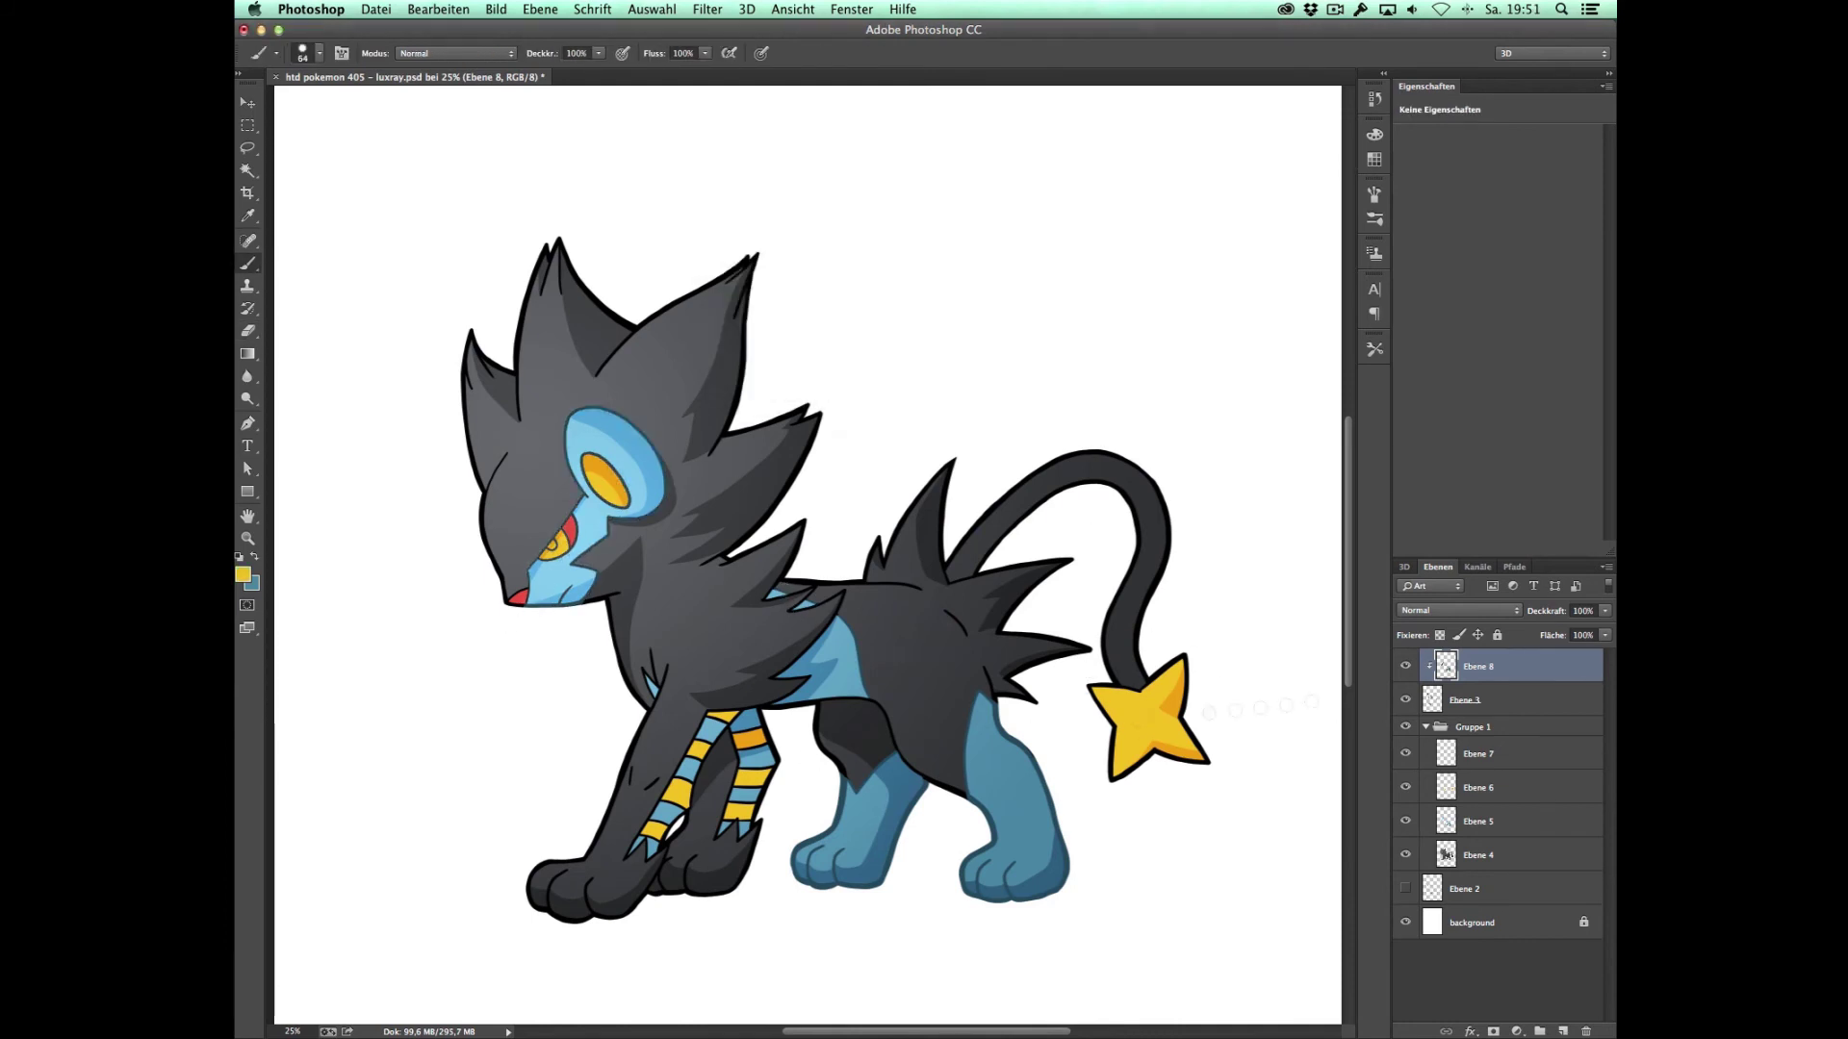
# Step: Extend the orange shading on the star and reduce the brush size to 26
pyautogui.moveTo(1131, 696); pyautogui.dragTo(1155, 681)
pyautogui.rightClick(545, 563)
pyautogui.press('Return')
# Step: On a new clipped layer, colour the outlines along the striped front legs
pyautogui.hotkey('ctrl', 'alt', 'shift', 'n')
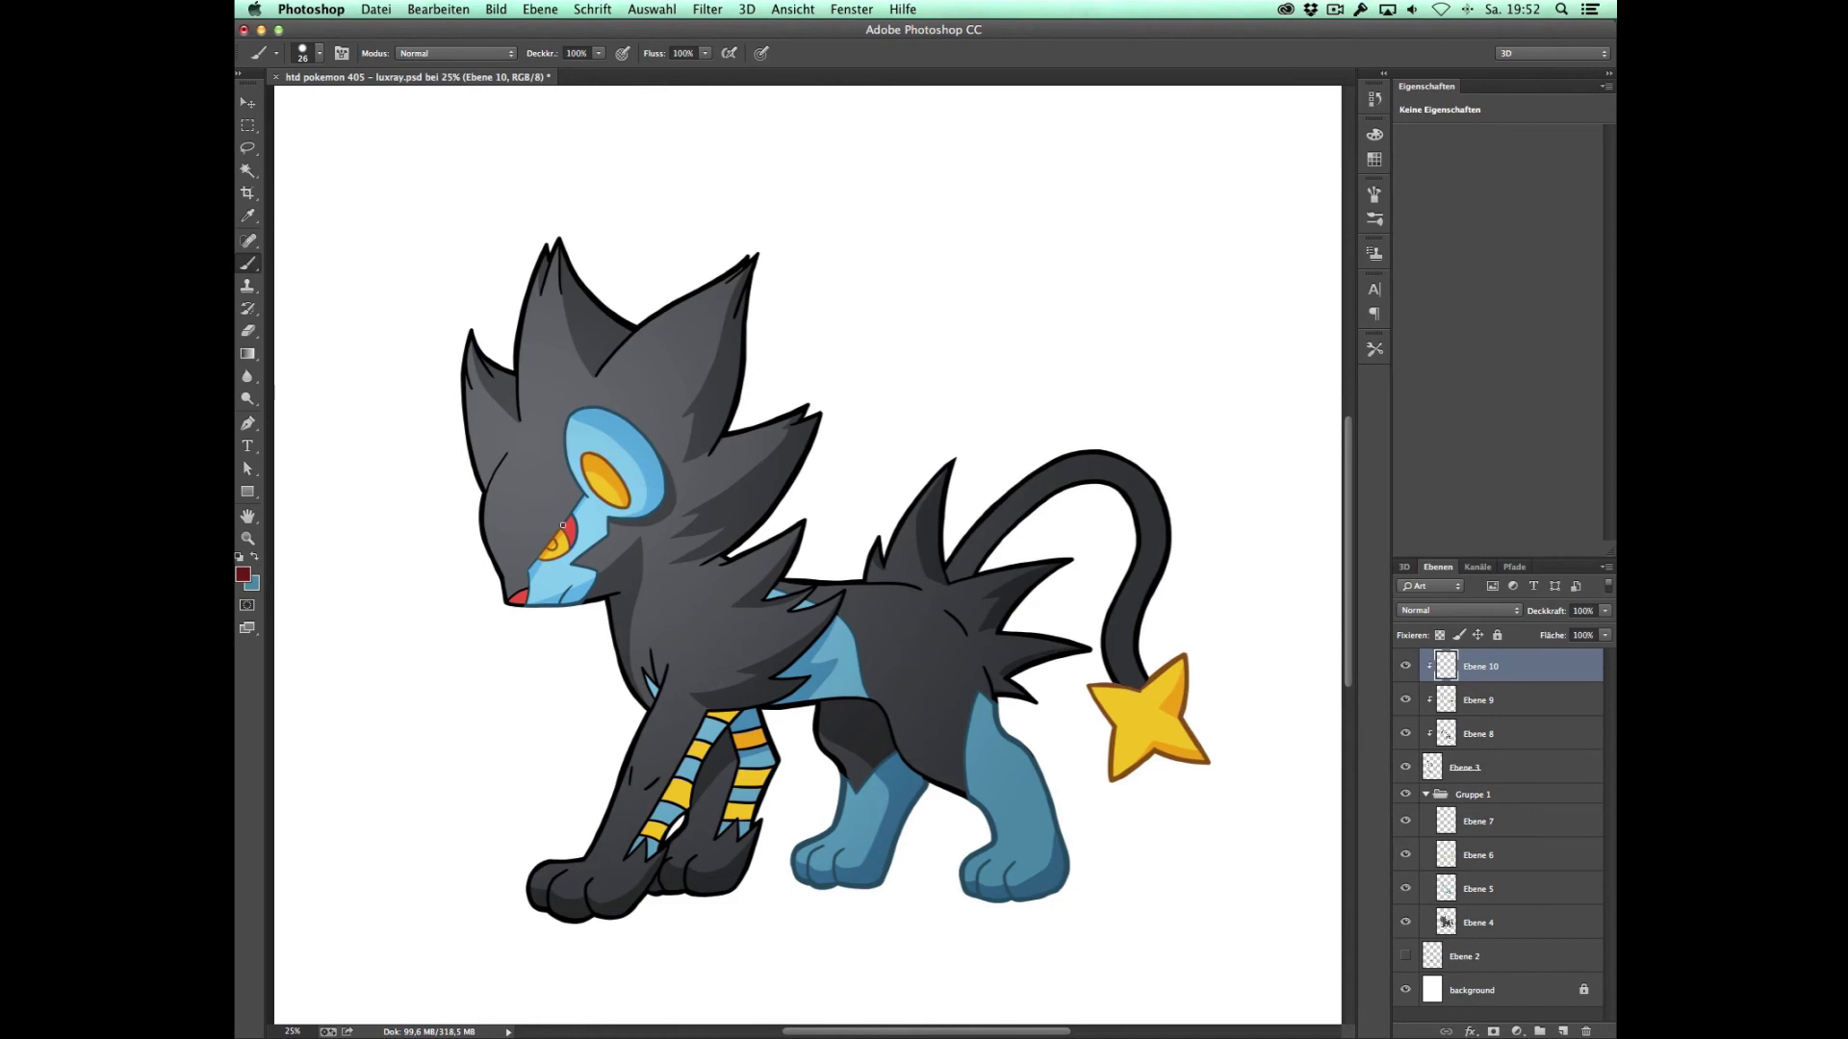
pyautogui.scroll(2, 712, 838)
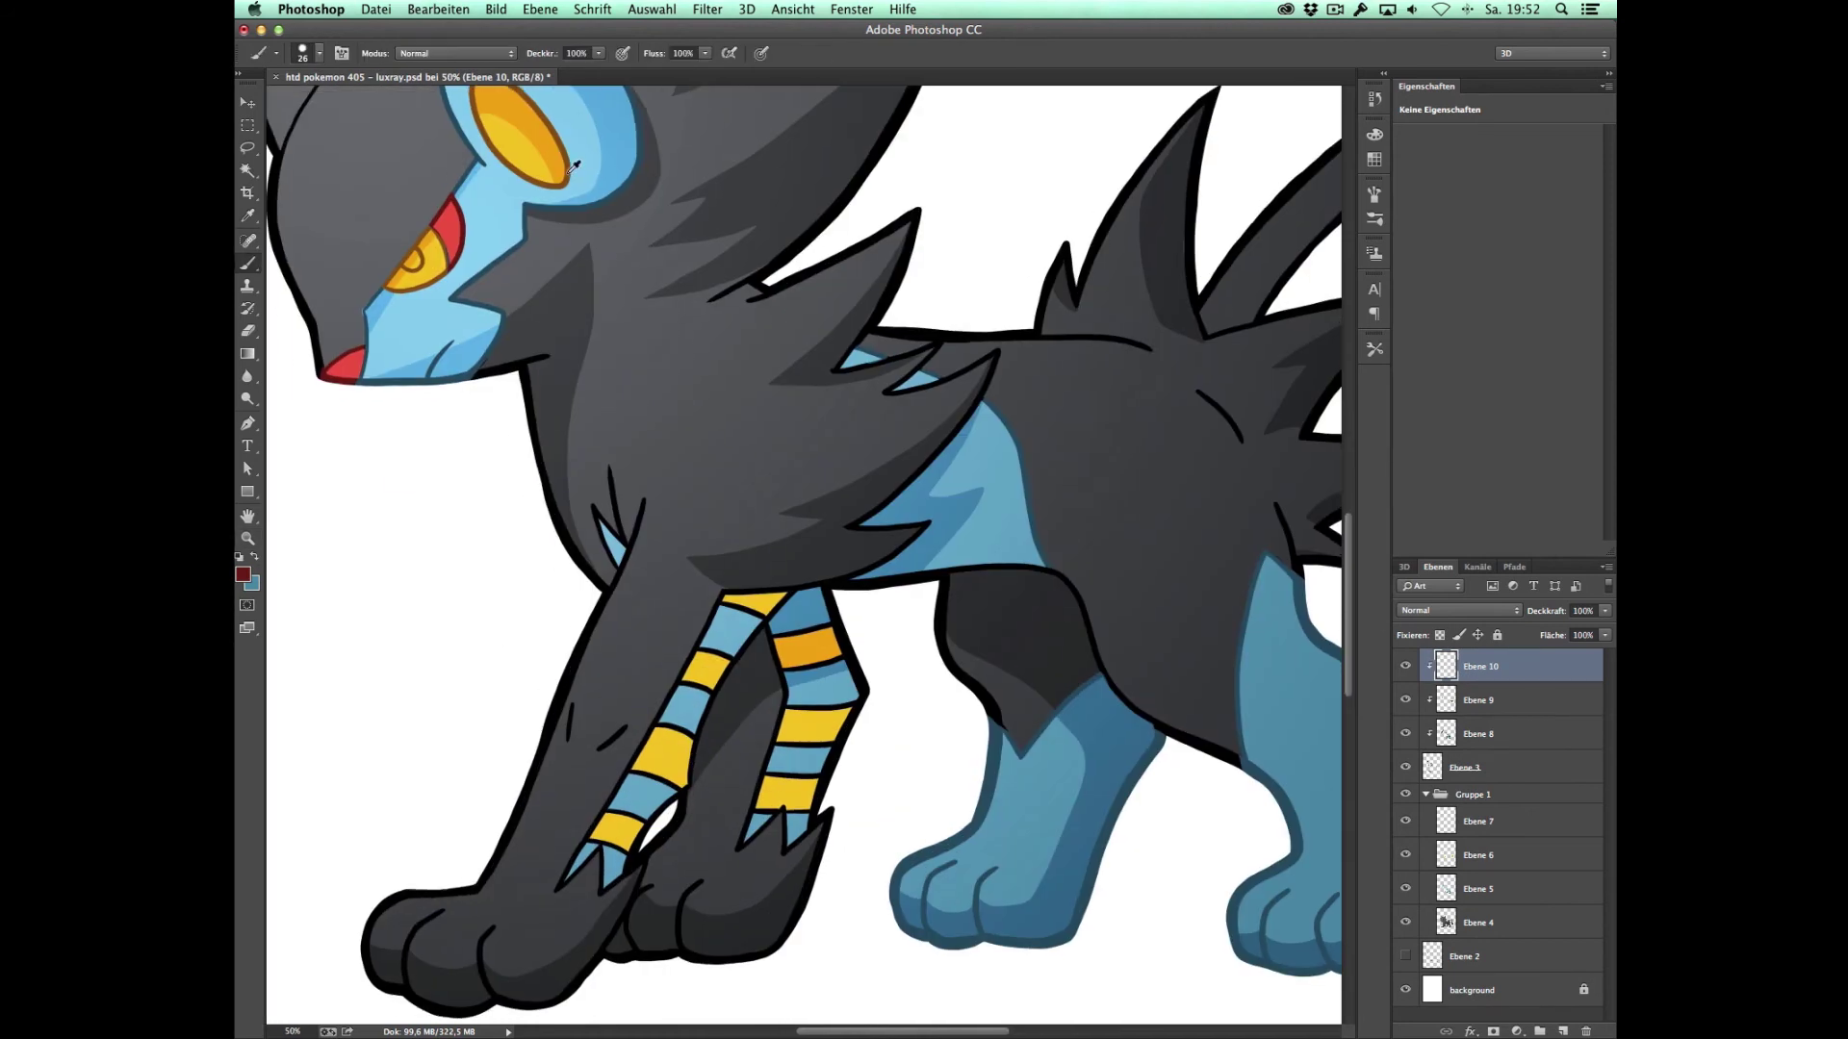
pyautogui.hotkey('alt', '[')
pyautogui.hotkey('alt', '[')
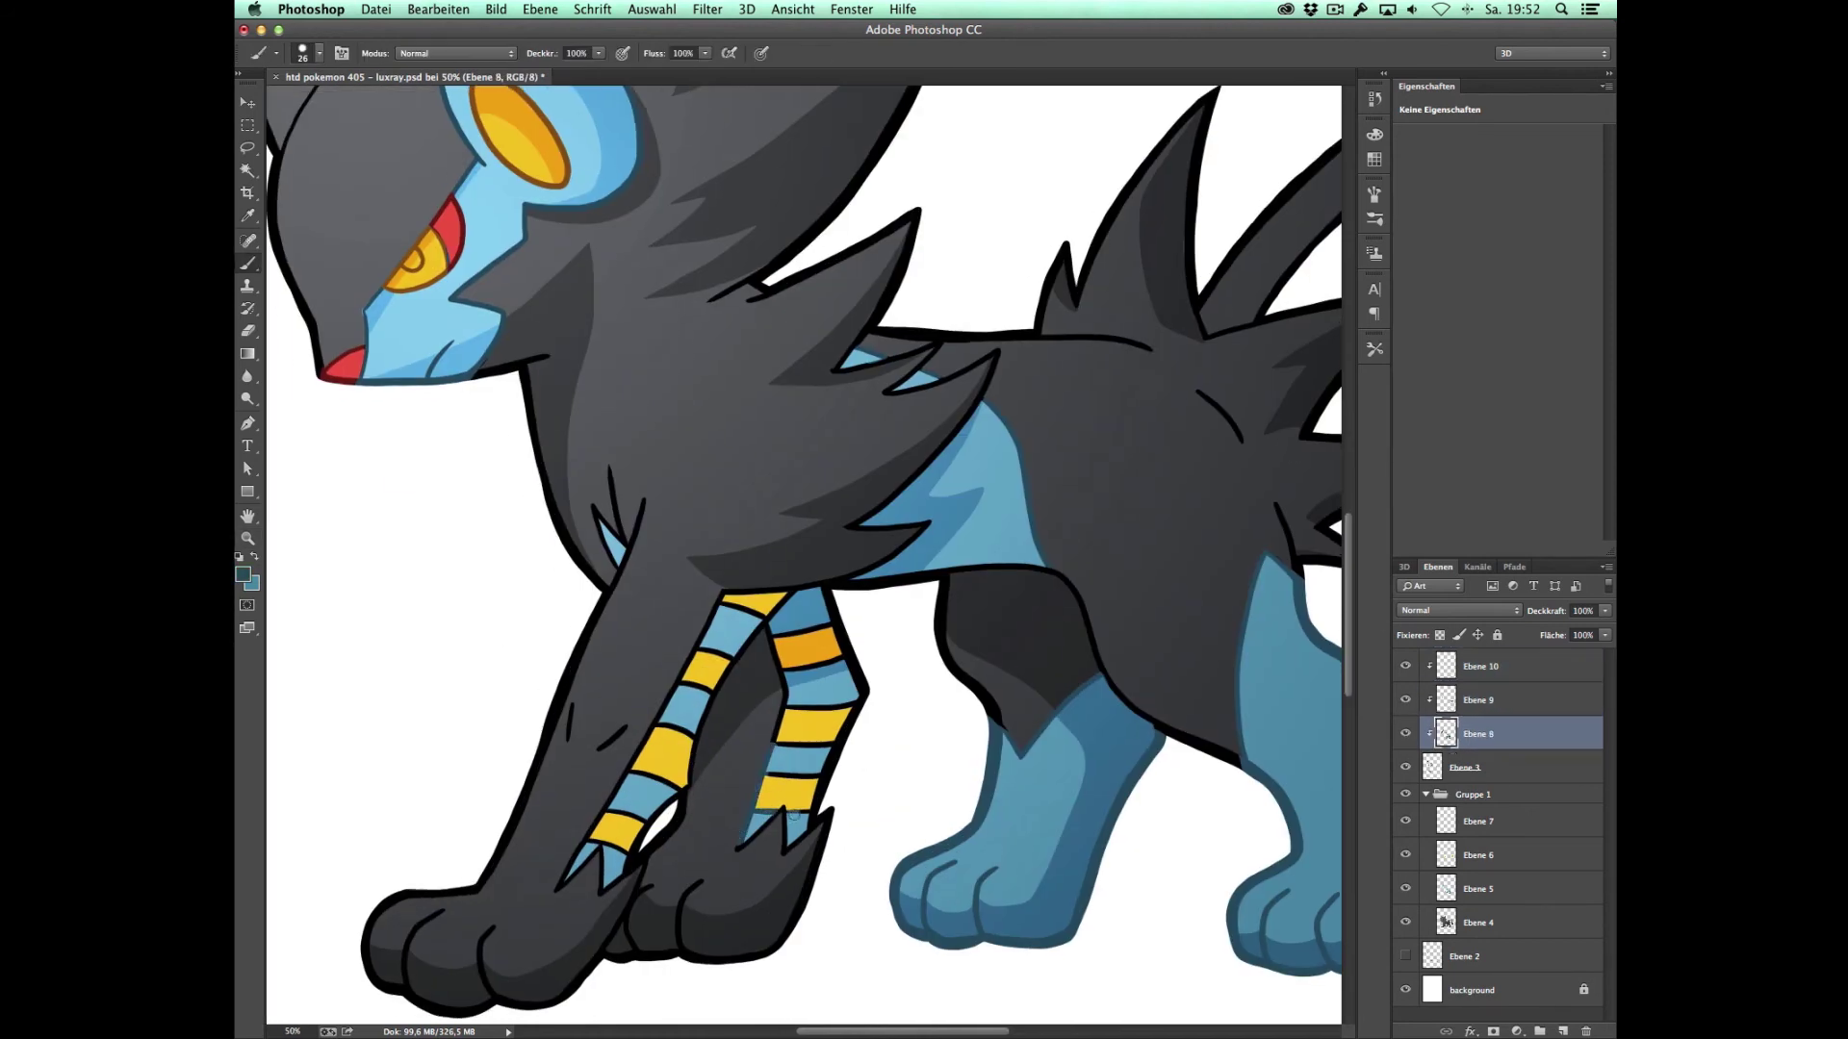
pyautogui.moveTo(793, 812); pyautogui.dragTo(839, 683)
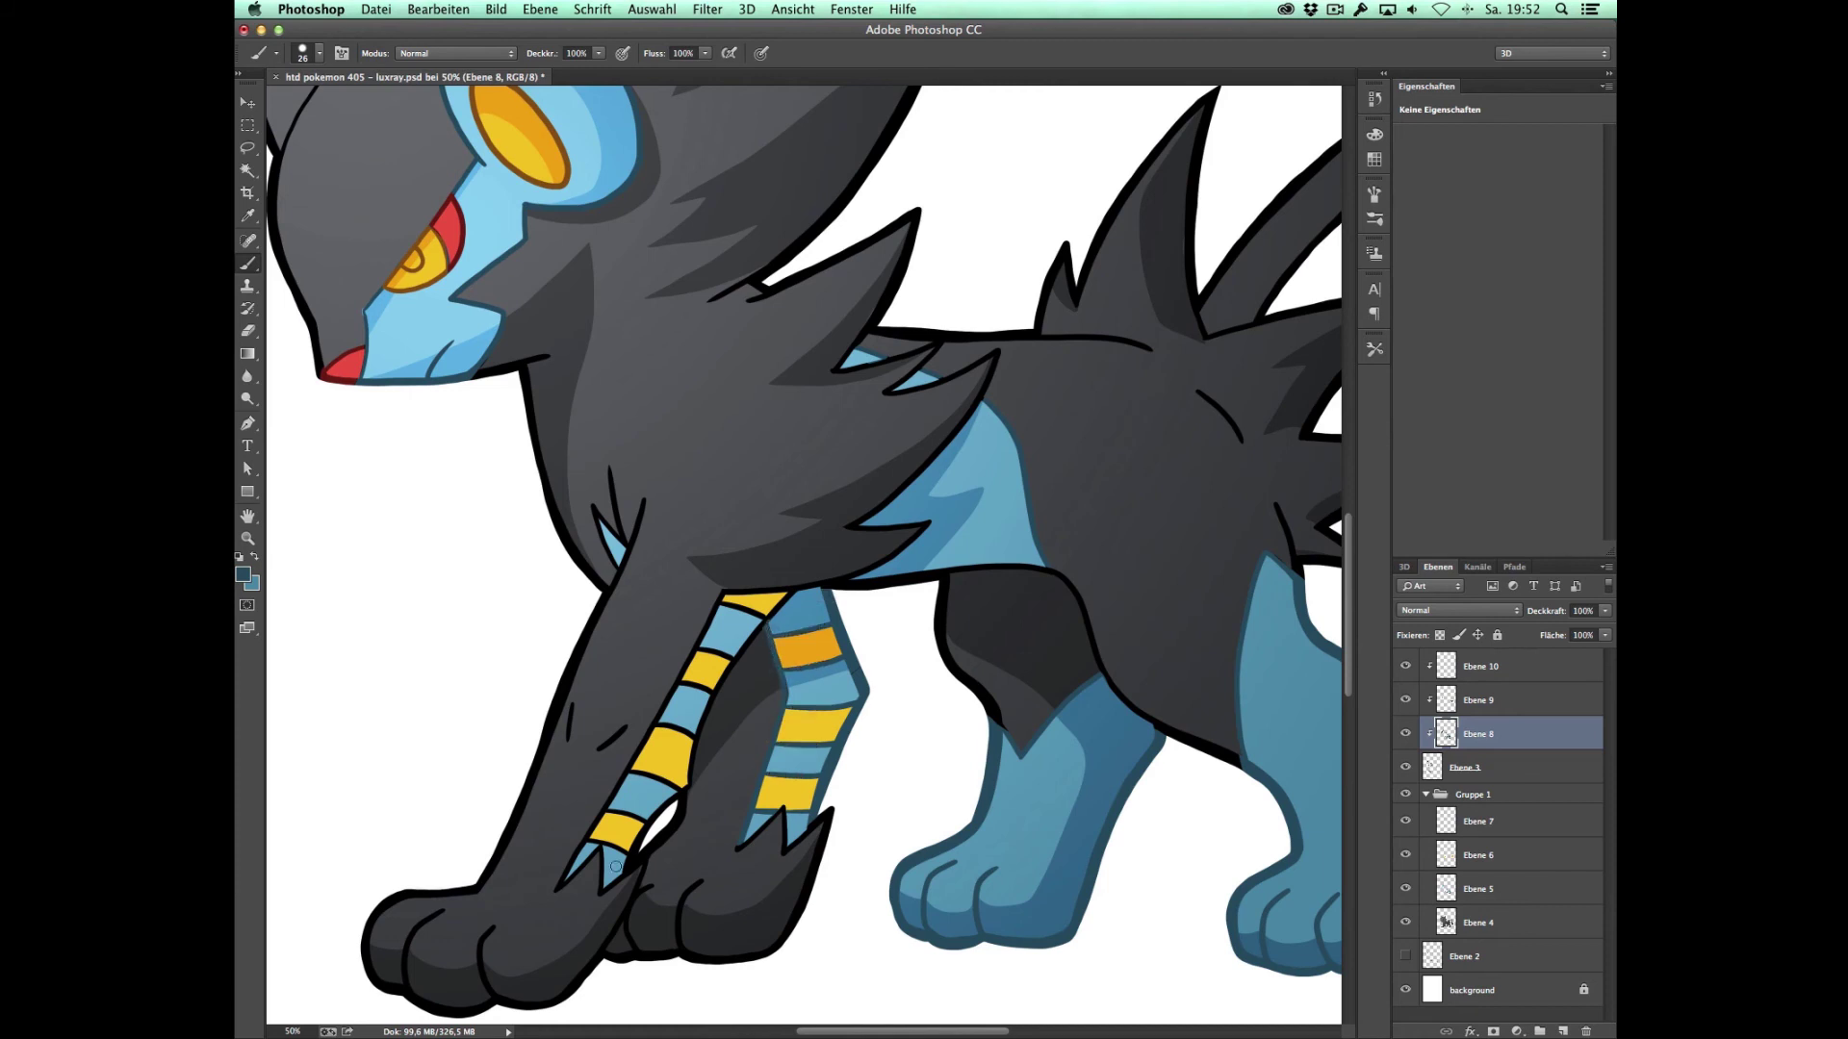
pyautogui.moveTo(616, 866); pyautogui.dragTo(749, 626)
pyautogui.moveTo(560, 874); pyautogui.dragTo(703, 627)
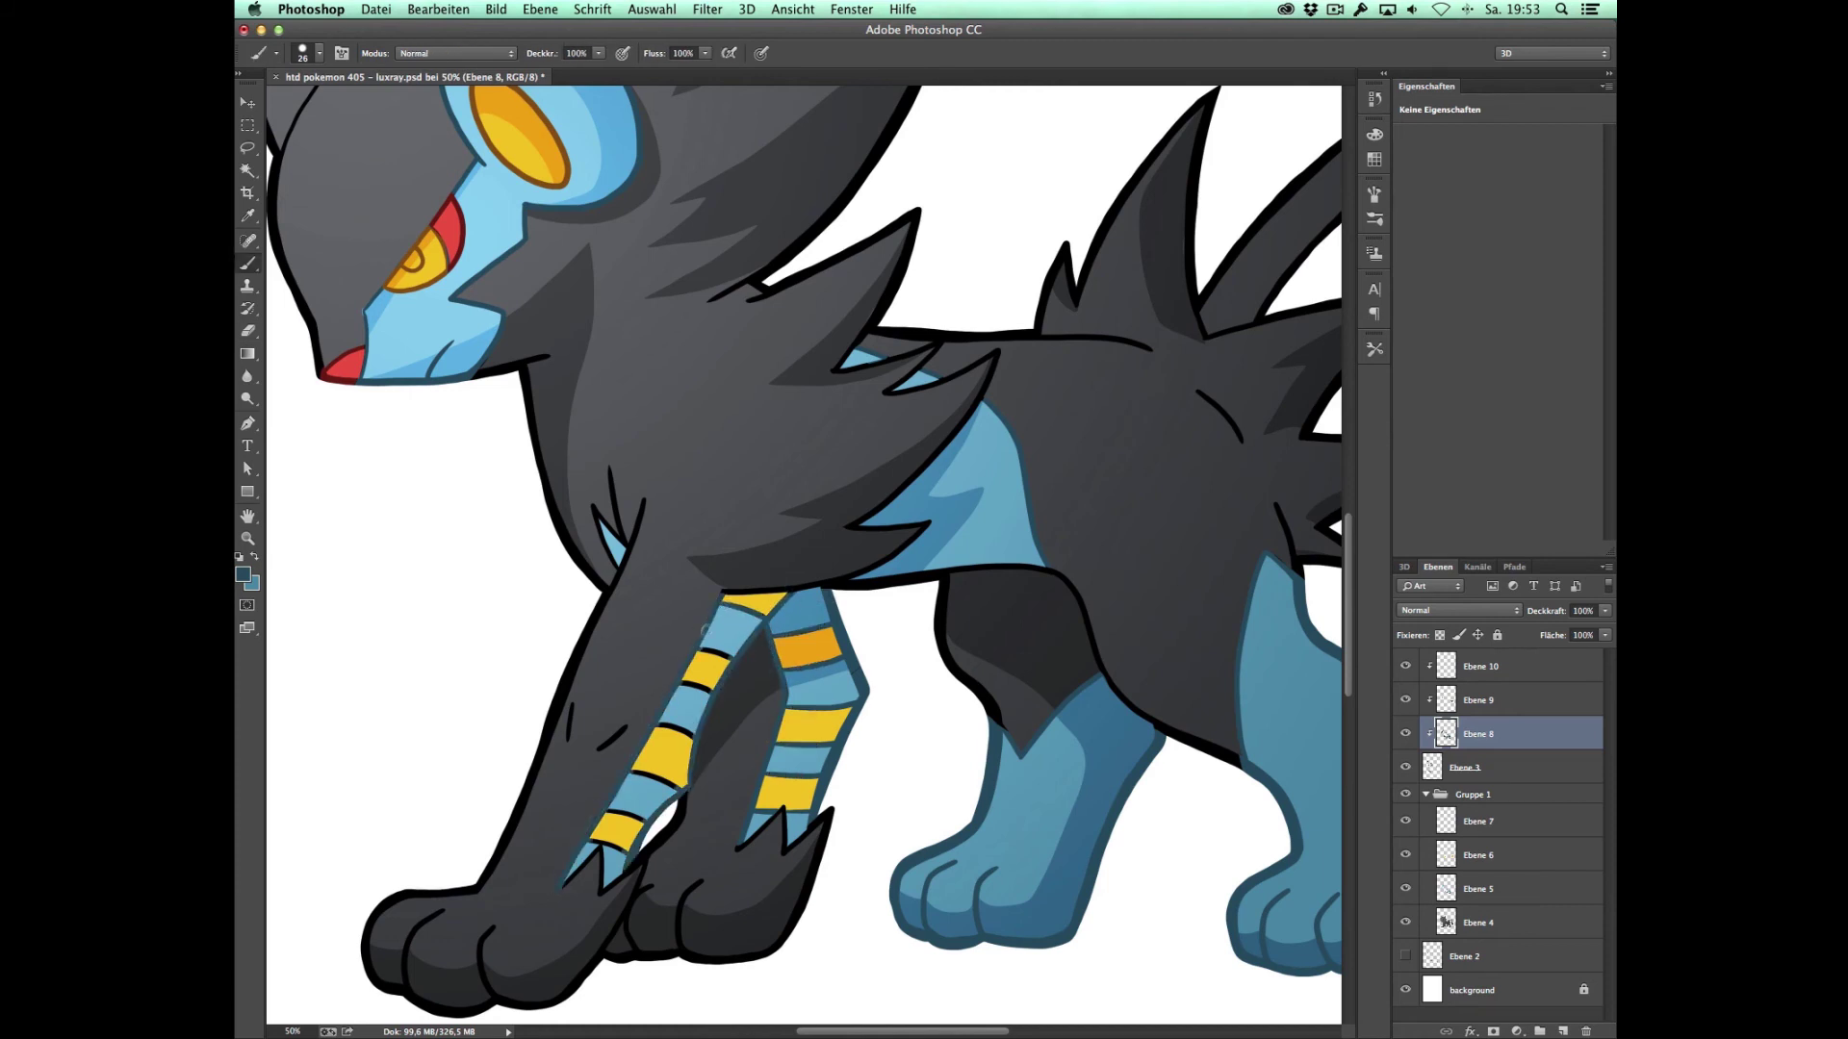